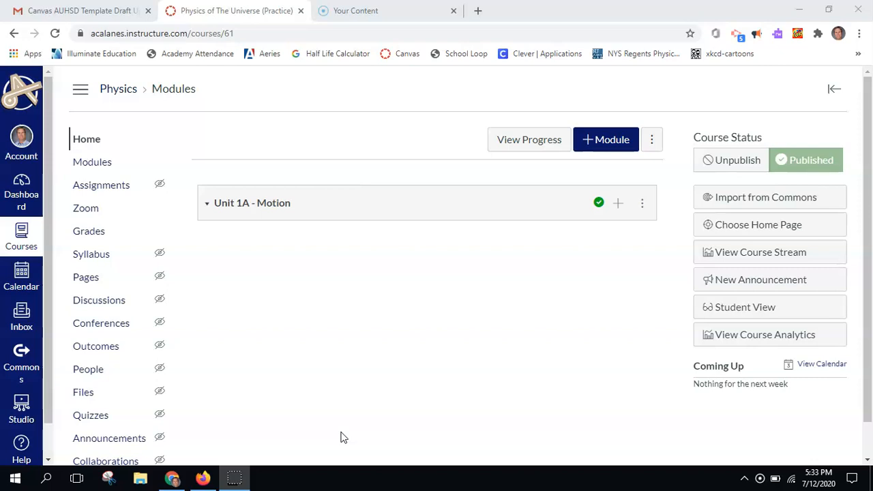
- From the Physics course's Assignments page, start adding a new assignment group
click(101, 185)
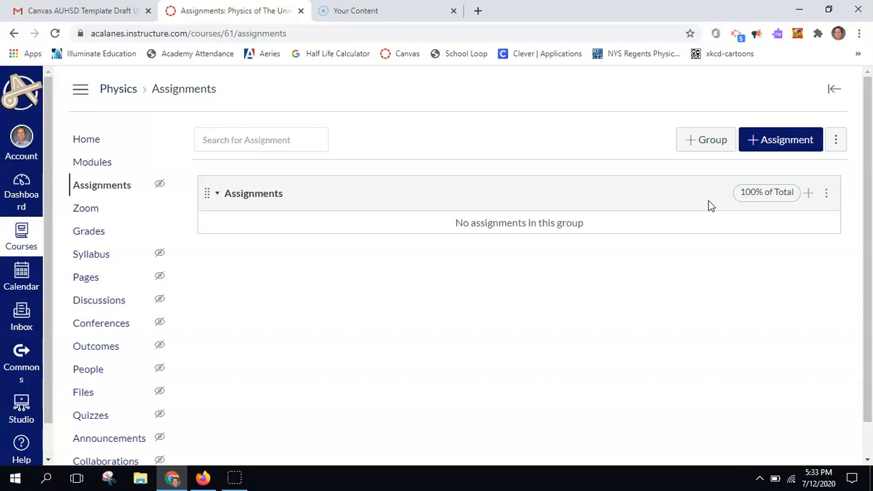
click(708, 141)
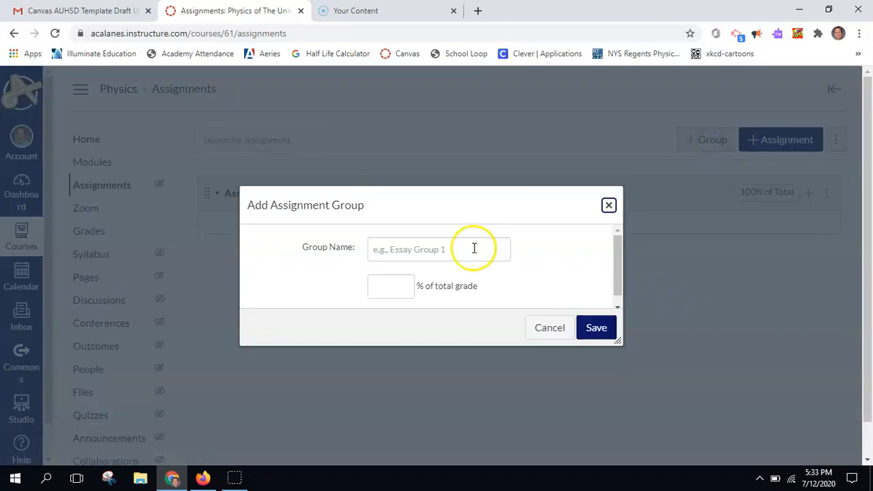
- Create a Coursework assignment group weighted at 30% of the grade
click(445, 259)
text(Coursework)
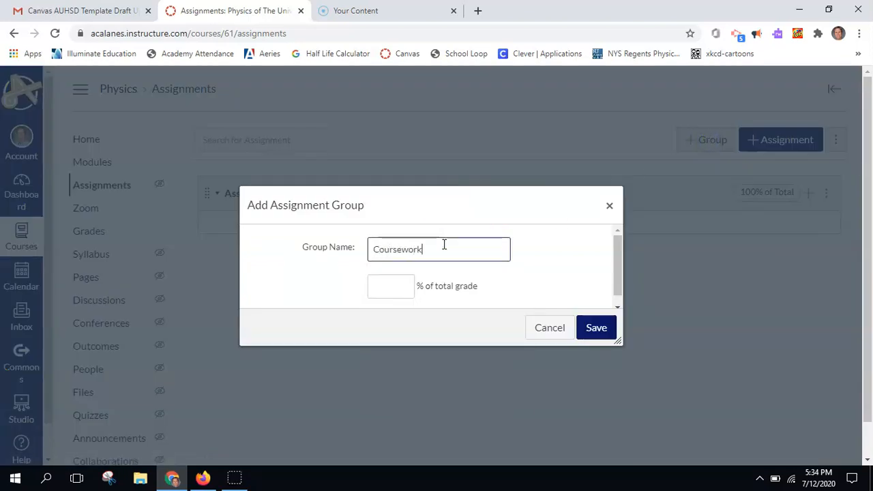
click(597, 330)
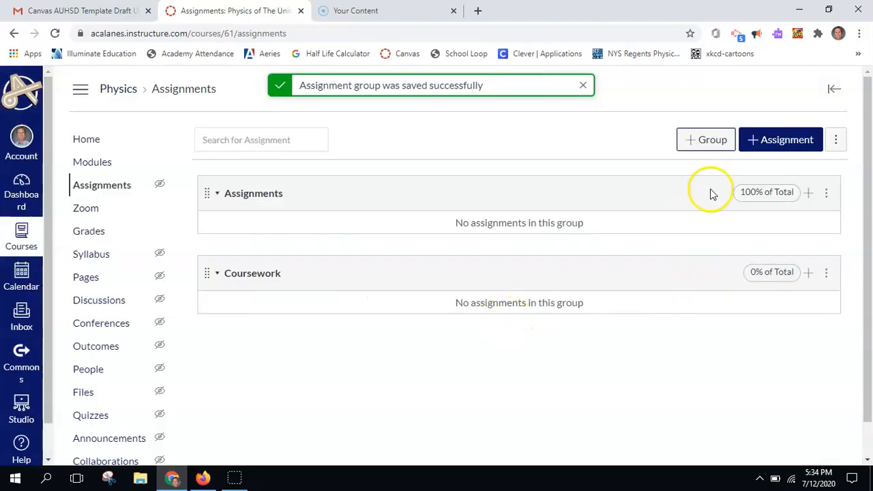
click(826, 273)
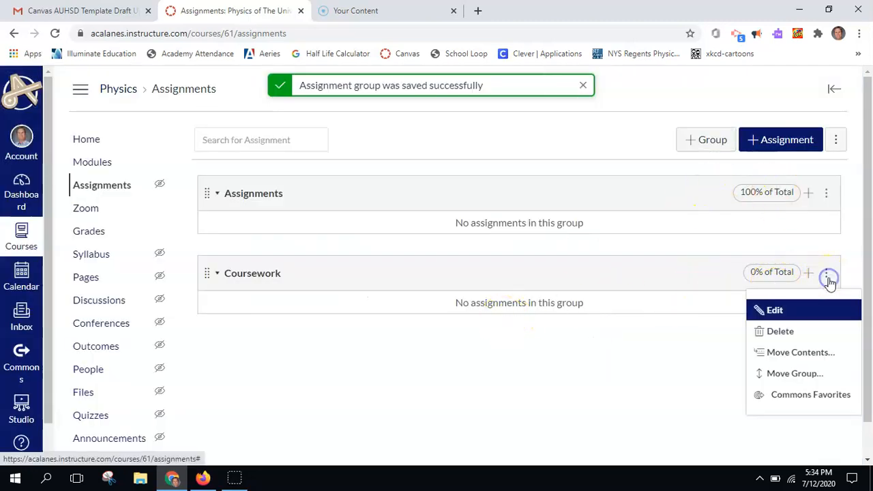
click(775, 310)
click(395, 285)
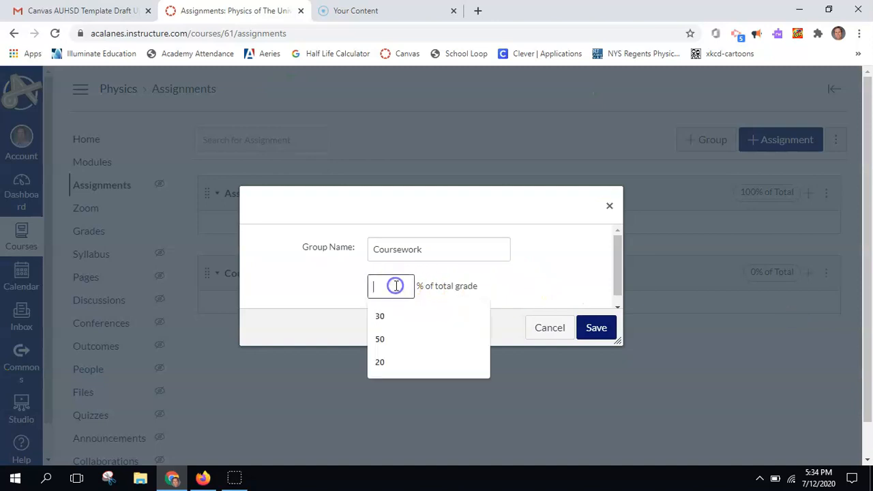
text(30)
click(399, 287)
click(590, 335)
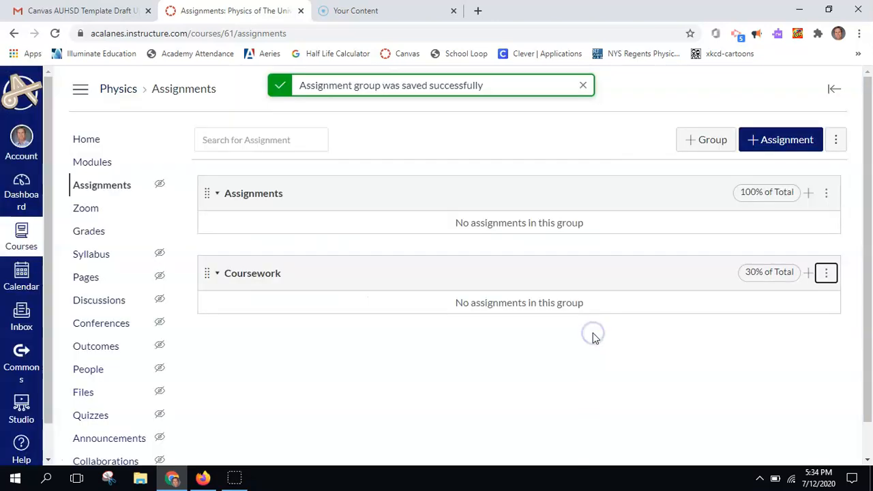
- Add an Assessments group weighted at 50%
click(702, 141)
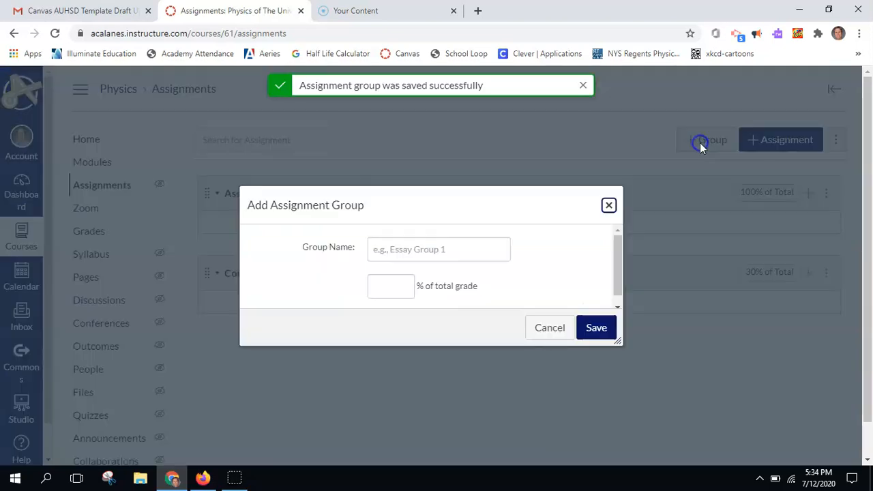
click(447, 249)
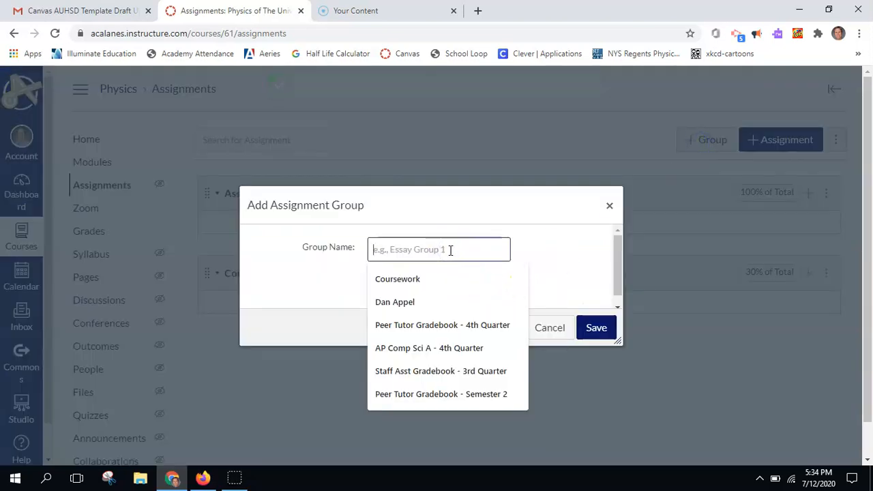
text(Assessment)
click(477, 275)
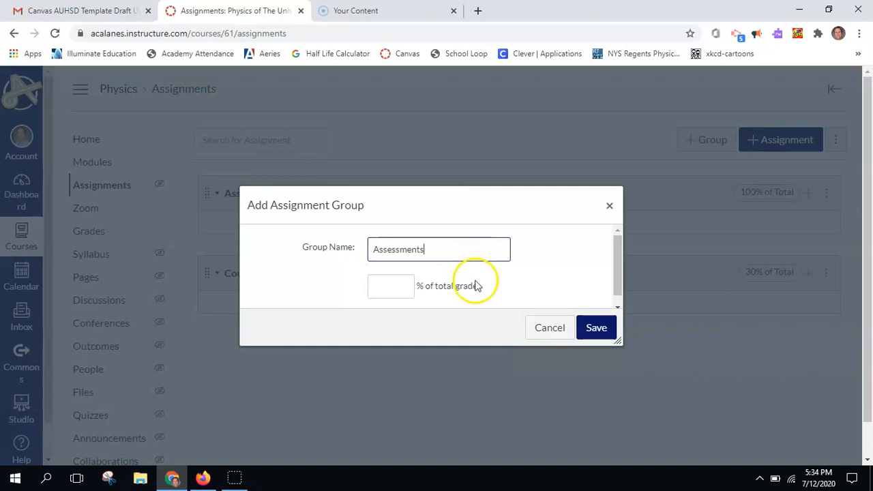
click(376, 286)
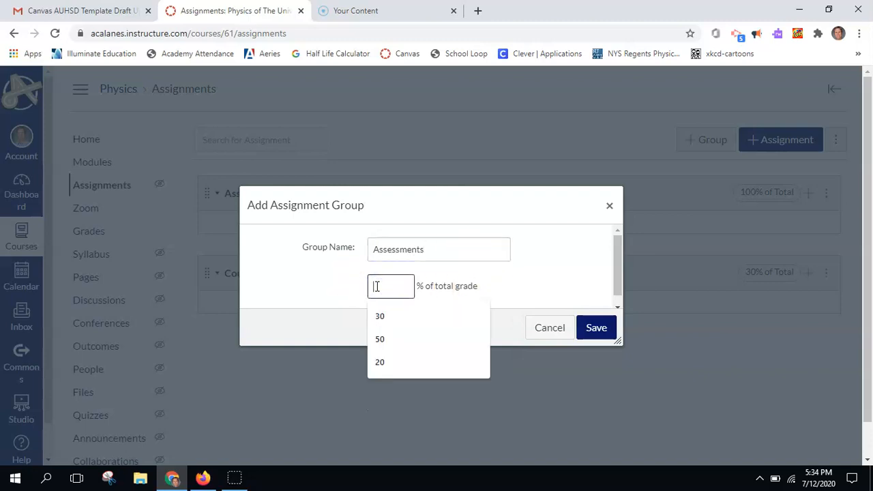
text(50)
click(600, 330)
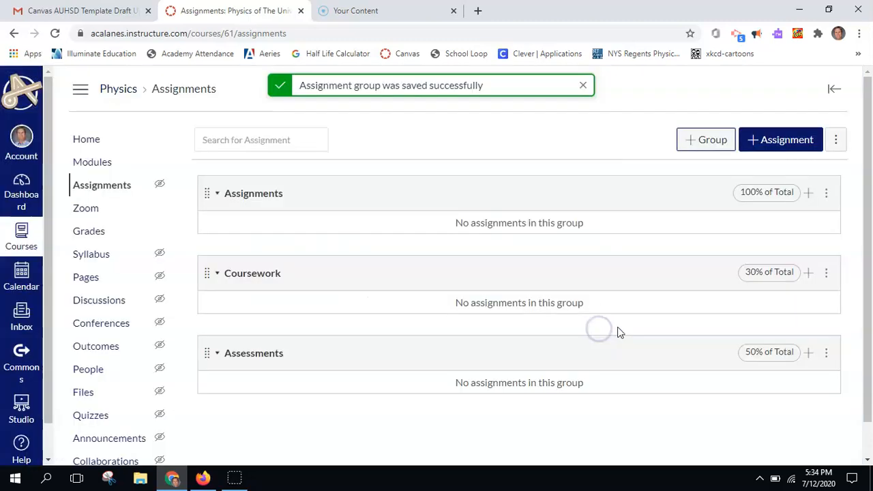
- Add a Final Exam group weighted at 20%
click(692, 137)
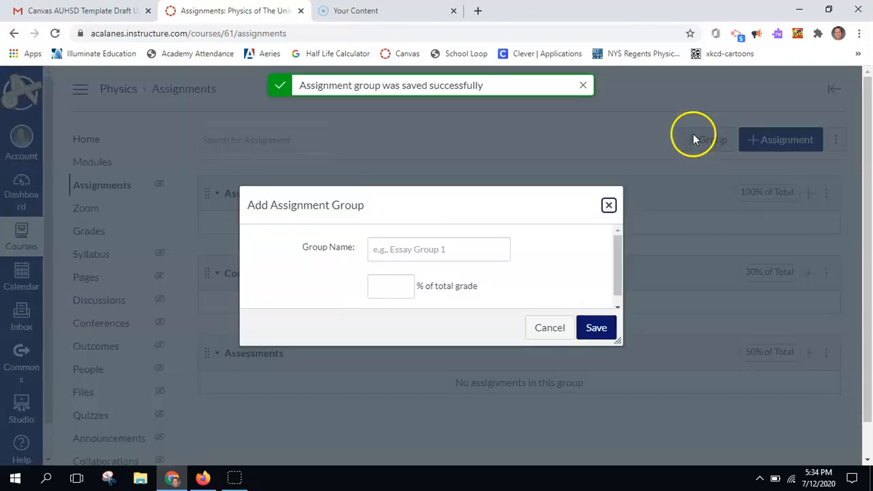
click(454, 254)
text(Final Exam)
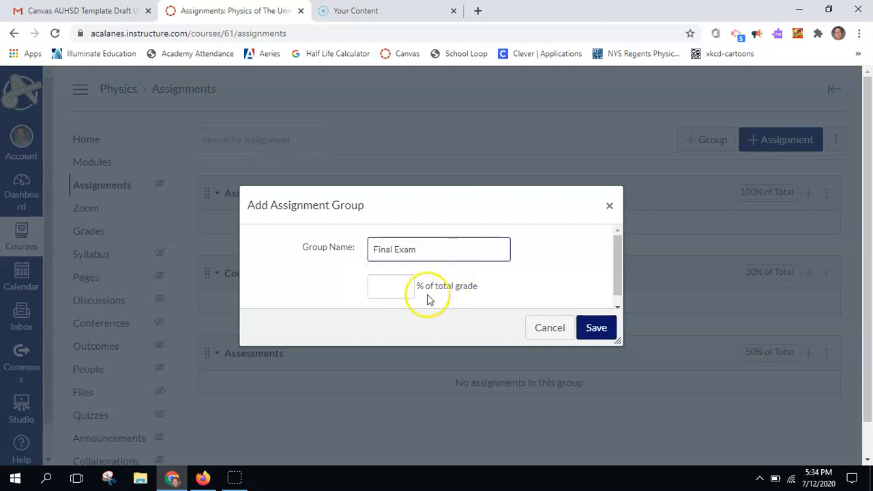
click(402, 285)
text(20)
click(597, 328)
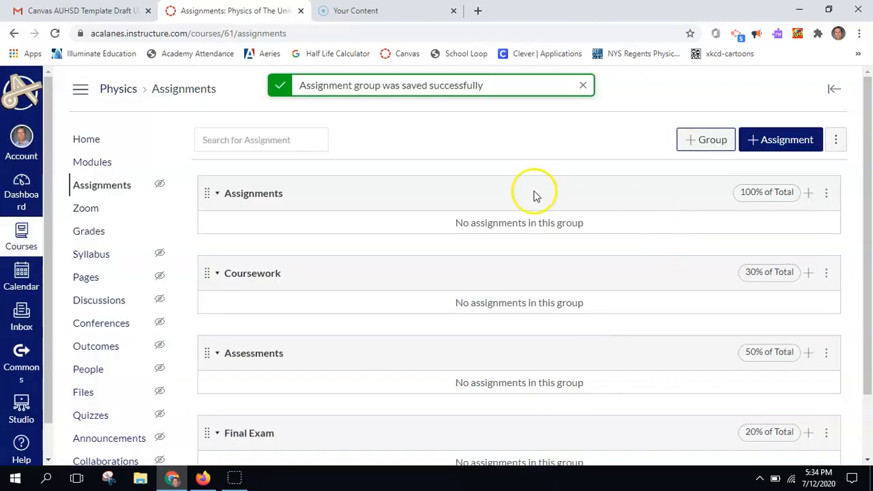
- Delete the default empty Assignments group
click(827, 194)
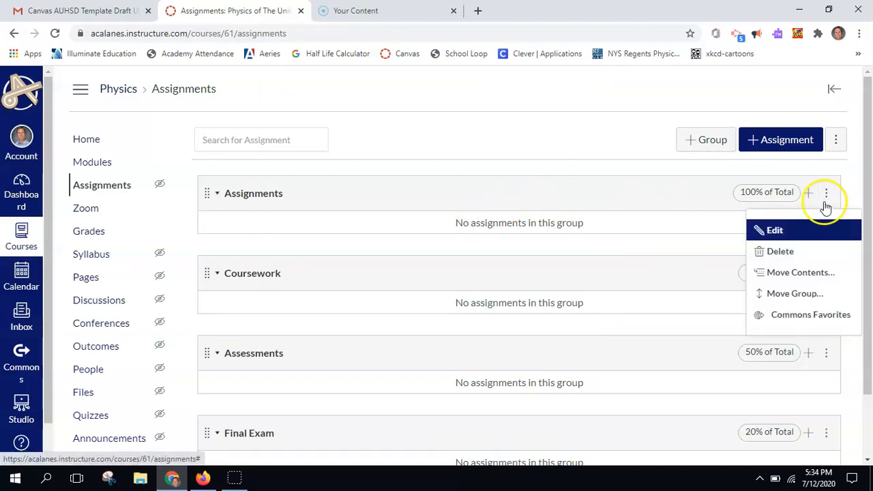
click(784, 252)
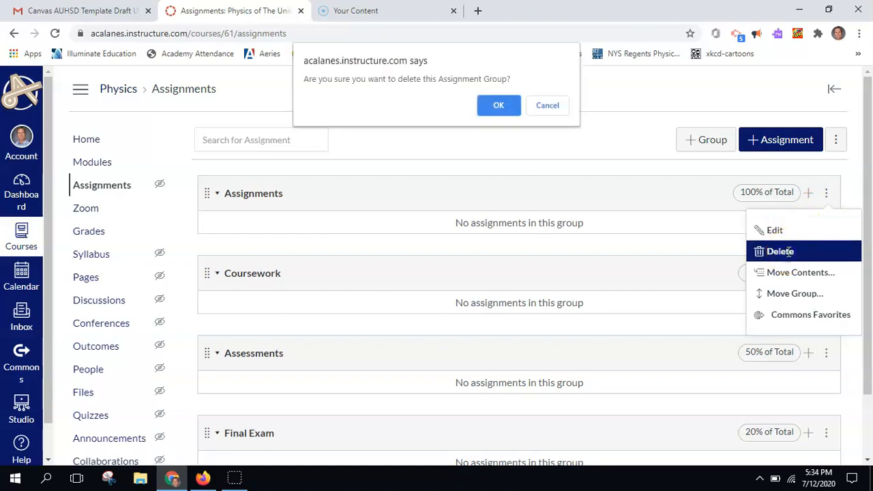
click(499, 106)
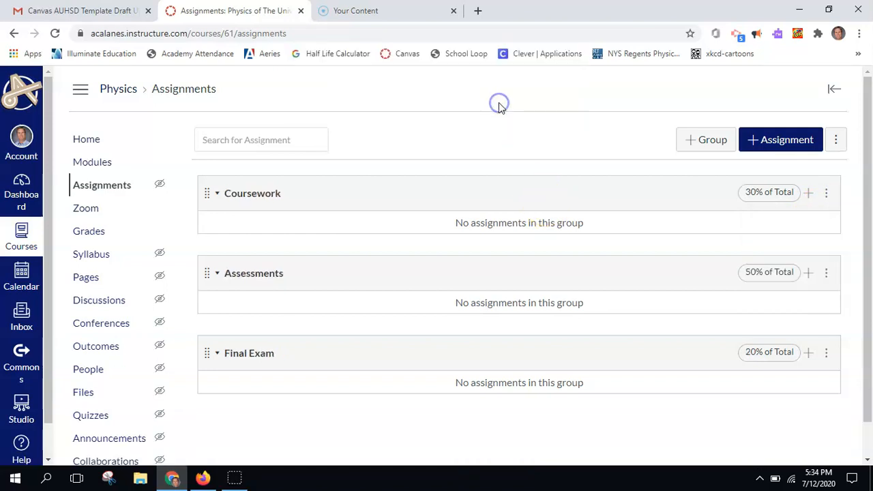
scroll(489, 352, down, 1)
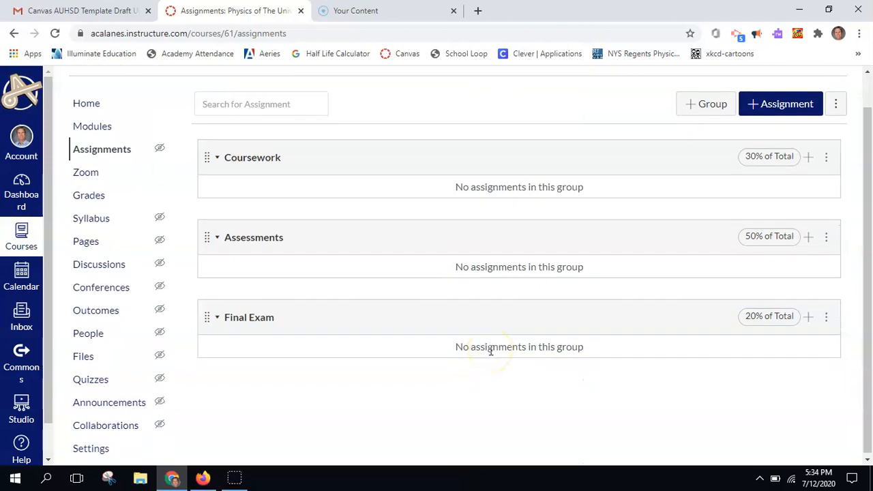
click(86, 195)
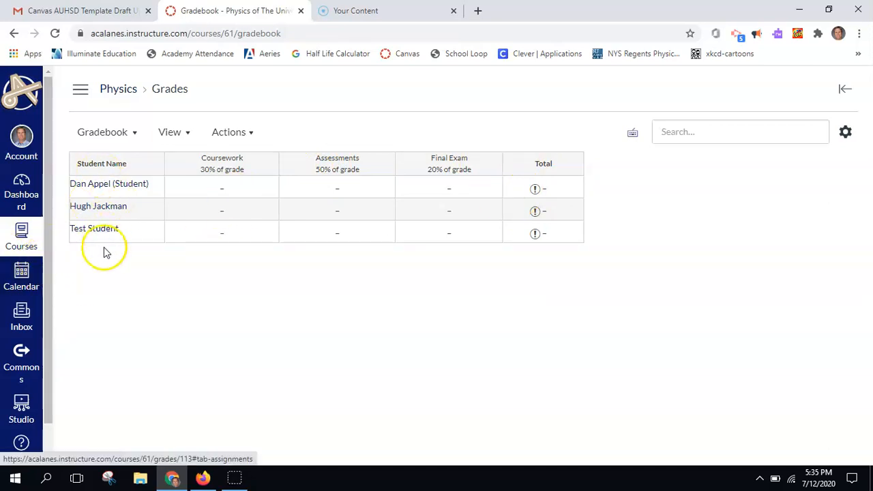
click(114, 95)
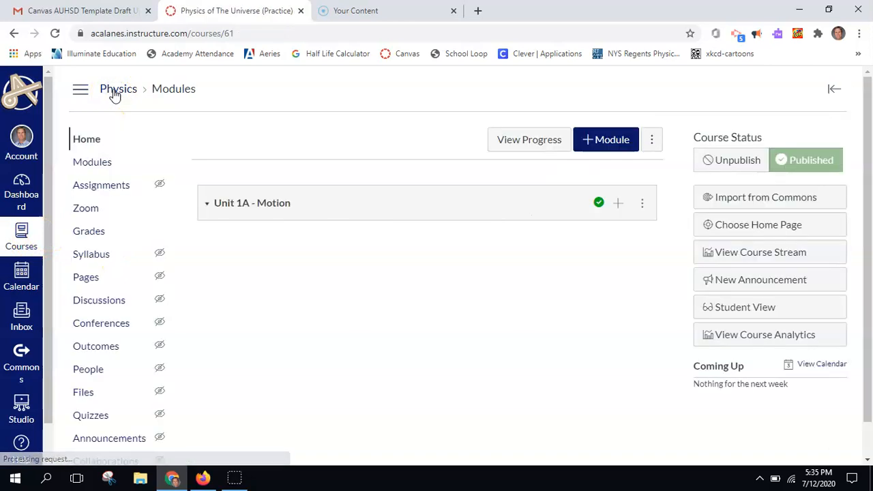
click(87, 185)
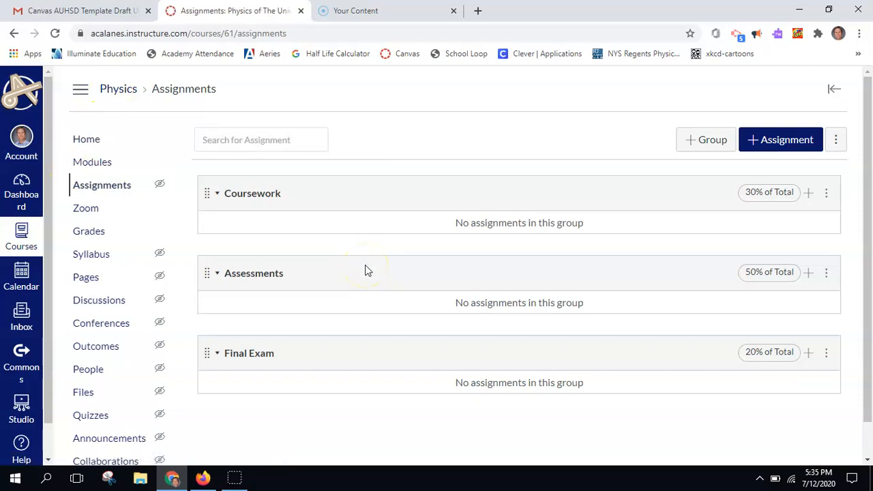
- Add a 5-point Introductory Survey to Coursework, due July 13, 2020, and publish it
click(808, 194)
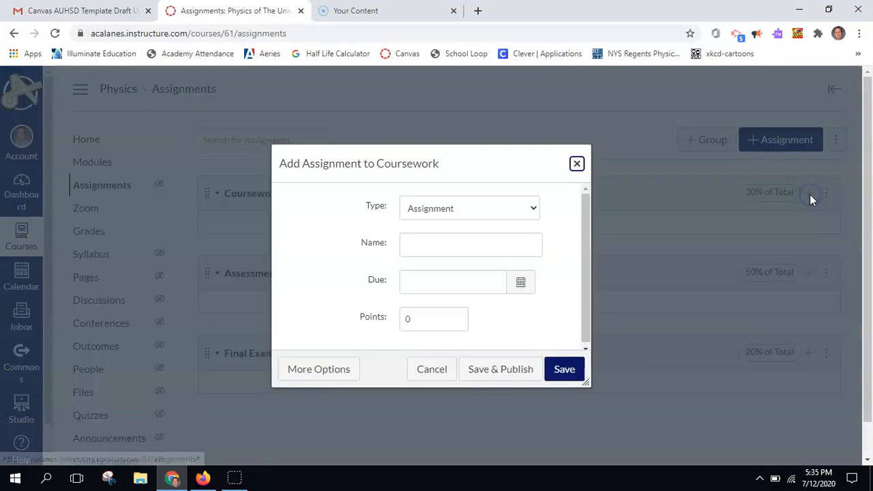
click(425, 239)
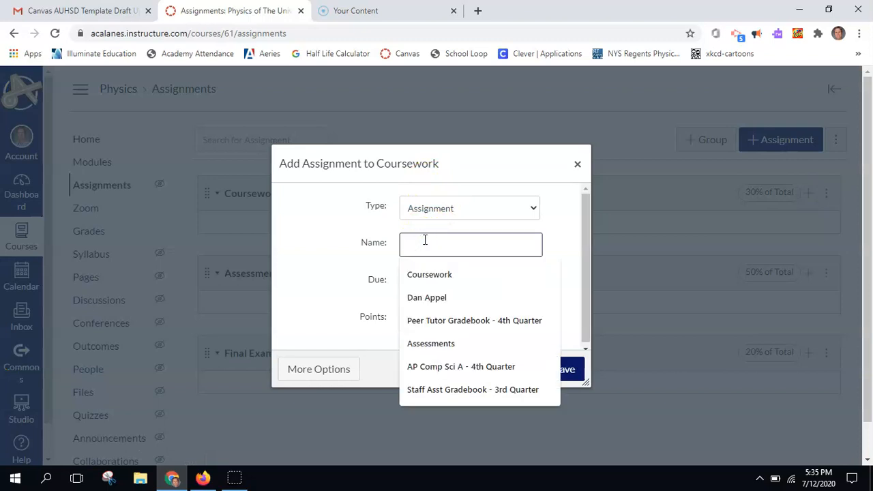
text(Introductory Survey)
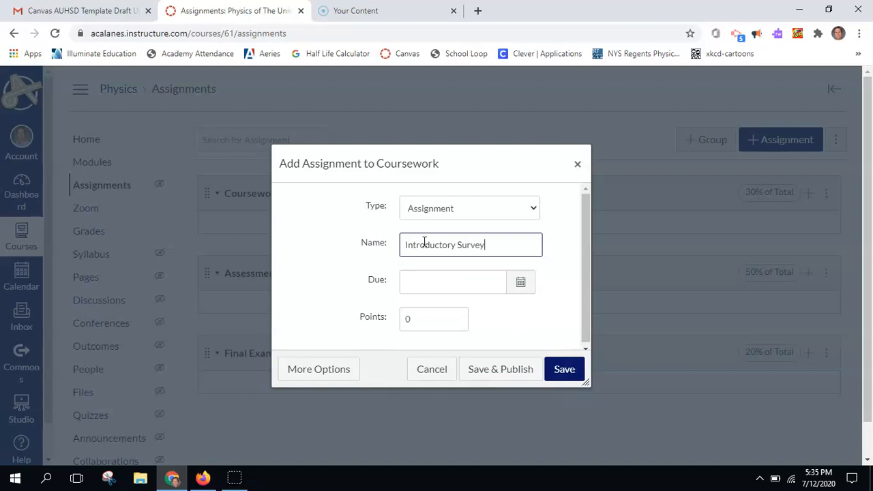
click(520, 283)
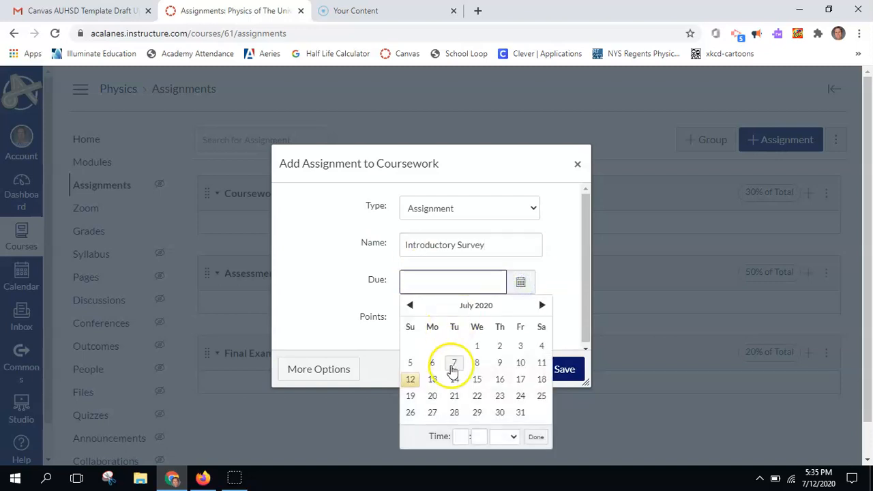
click(434, 378)
click(347, 298)
click(422, 327)
text(5)
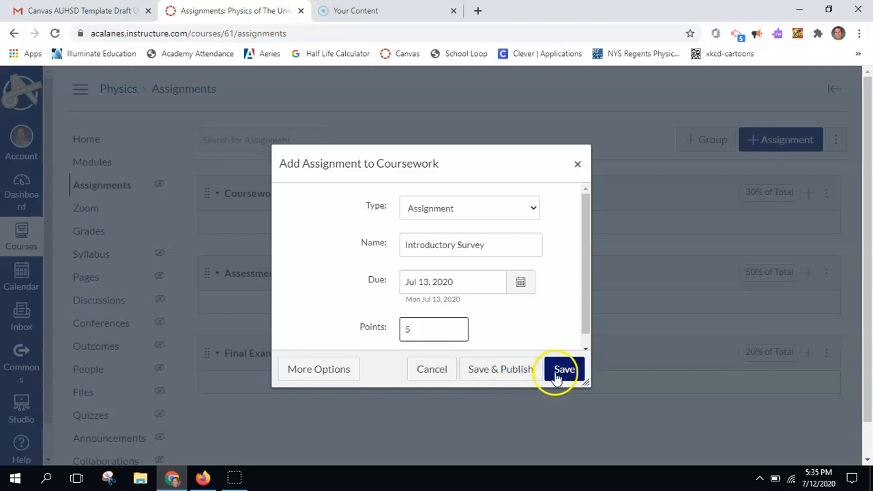
click(556, 375)
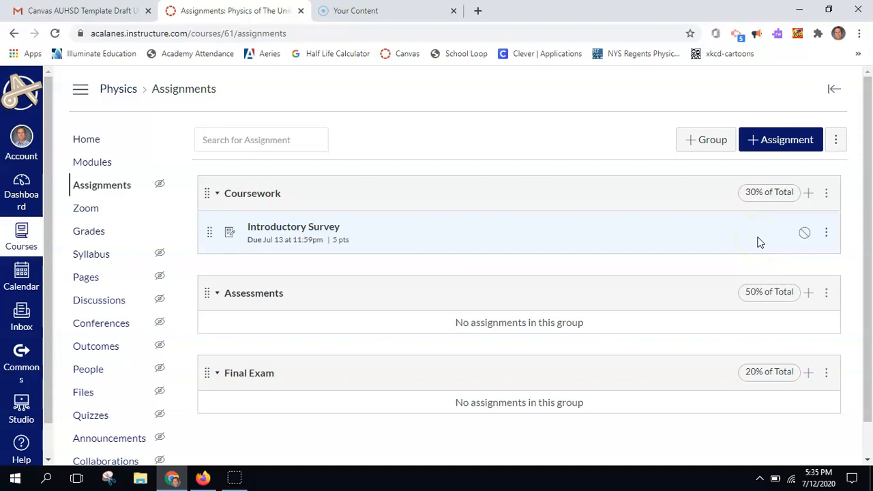
click(805, 235)
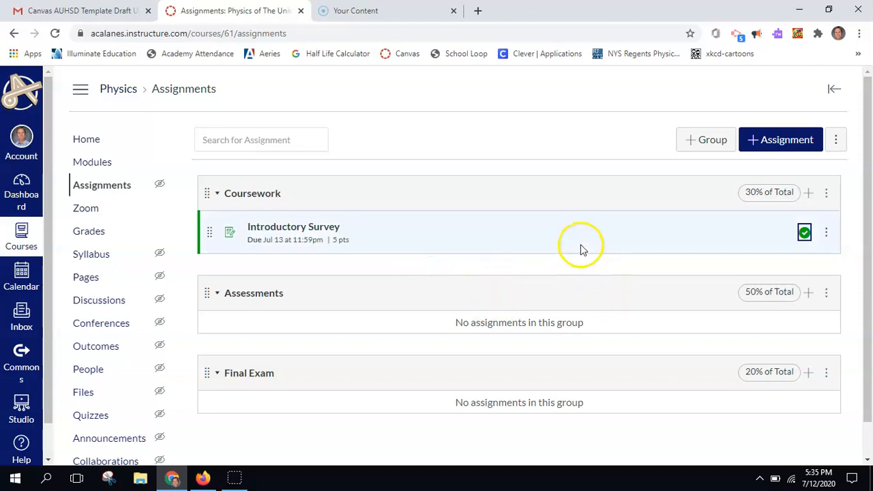
click(810, 296)
- Create and publish Quiz #1 in Assessments, due July 17, 2020, worth 10 points
click(450, 235)
text(Quiz #1)
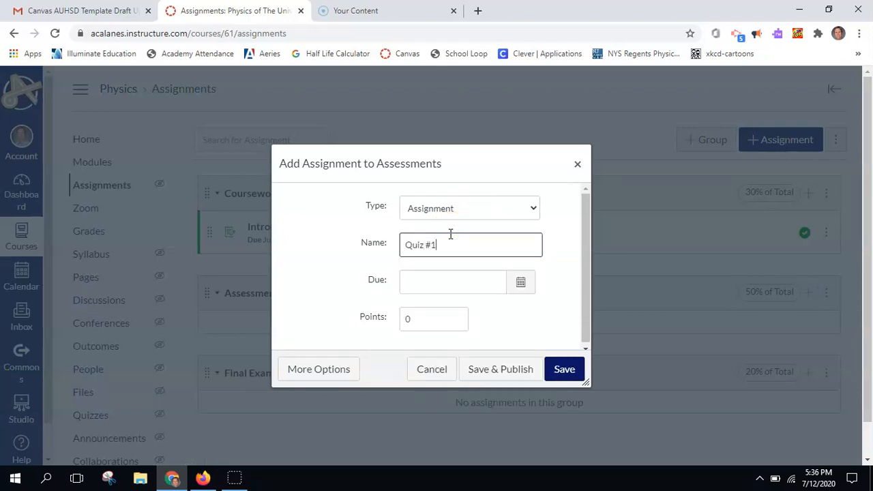
click(524, 282)
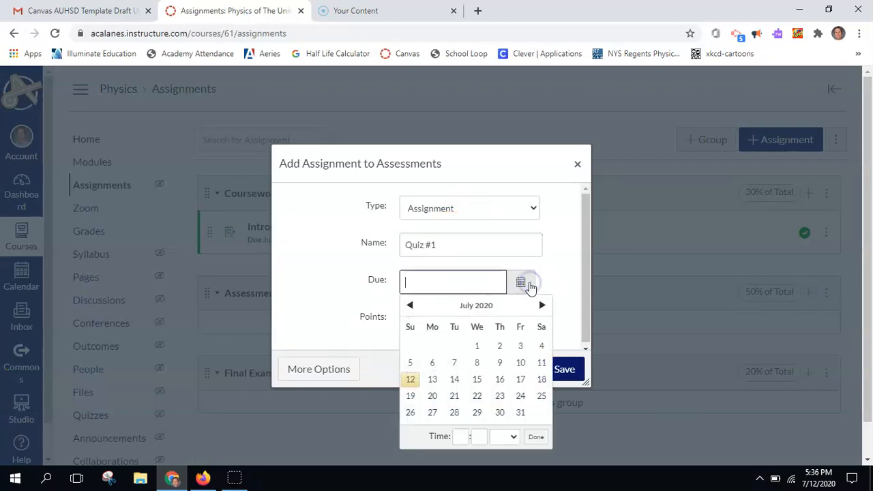
click(519, 379)
click(308, 317)
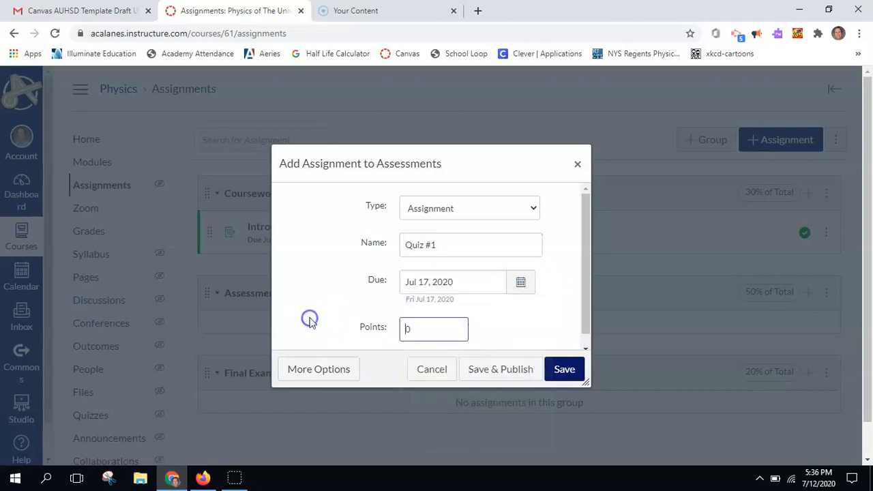
click(416, 325)
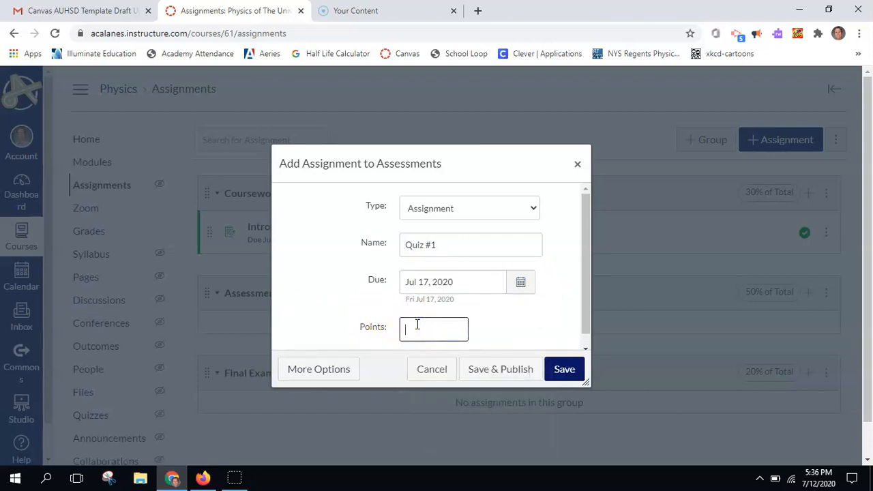
text(10)
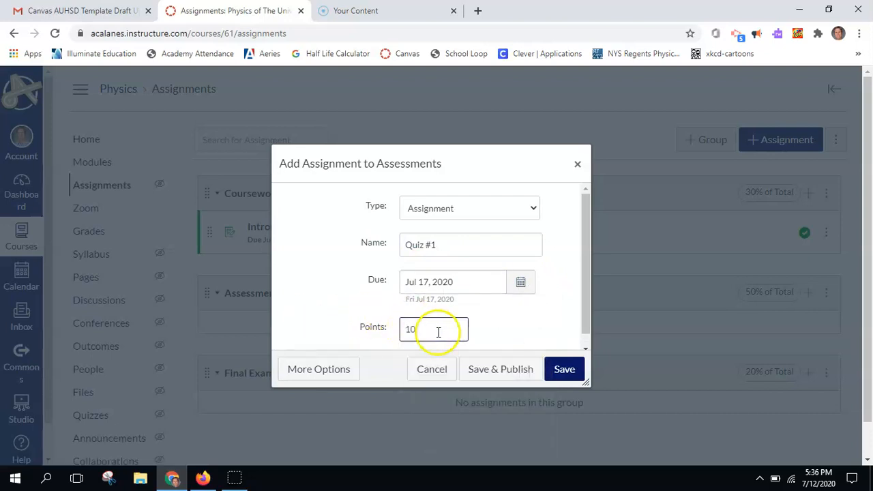
click(487, 369)
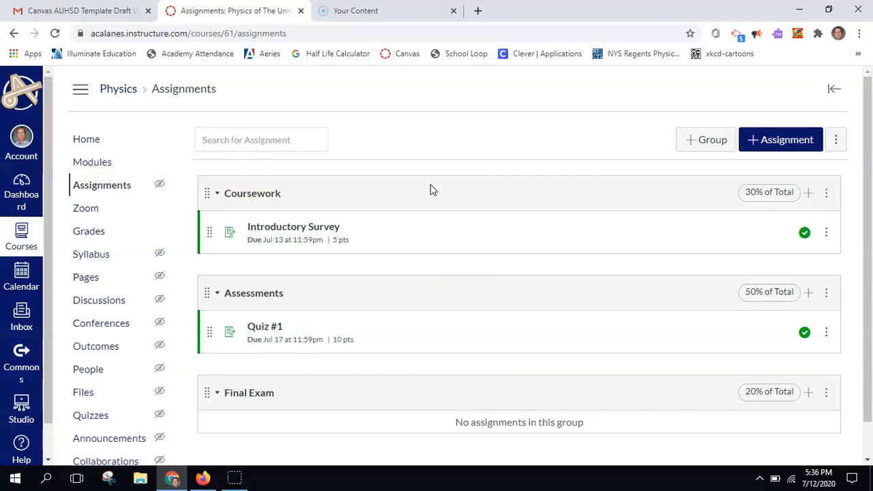
click(95, 162)
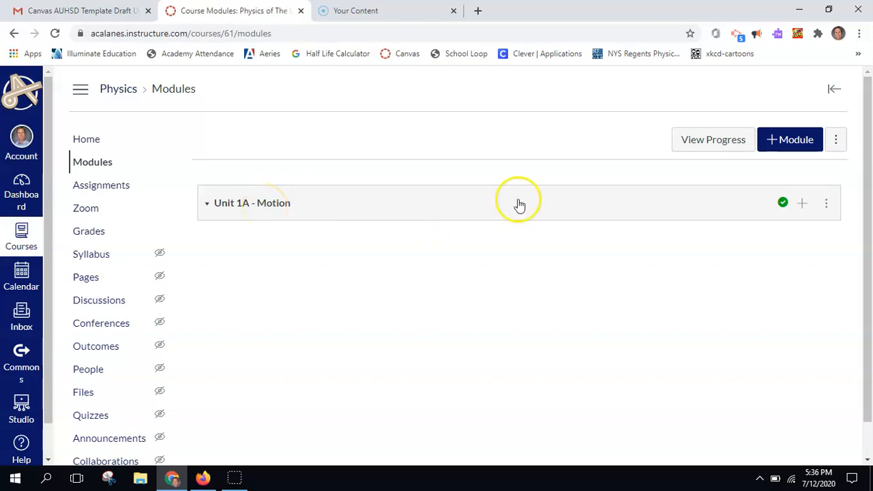
- Add the Introductory Survey and then Quiz #1 as items in Unit 1A - Motion
click(803, 204)
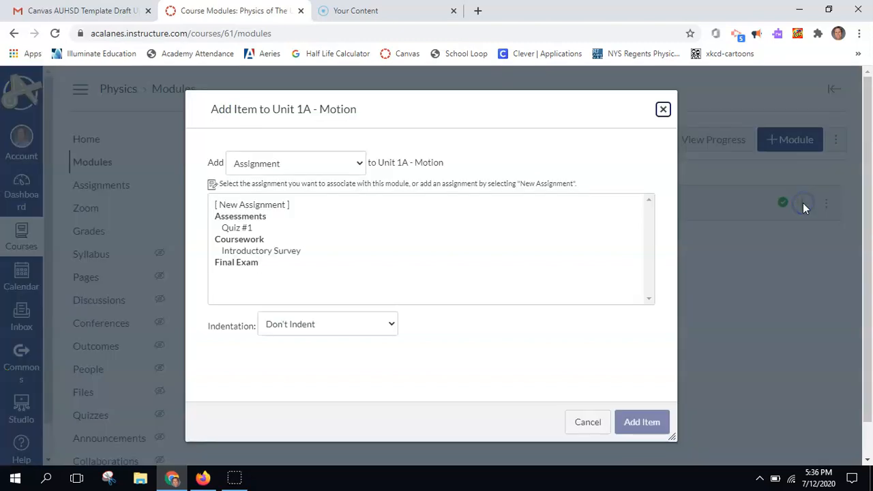
click(252, 251)
click(620, 414)
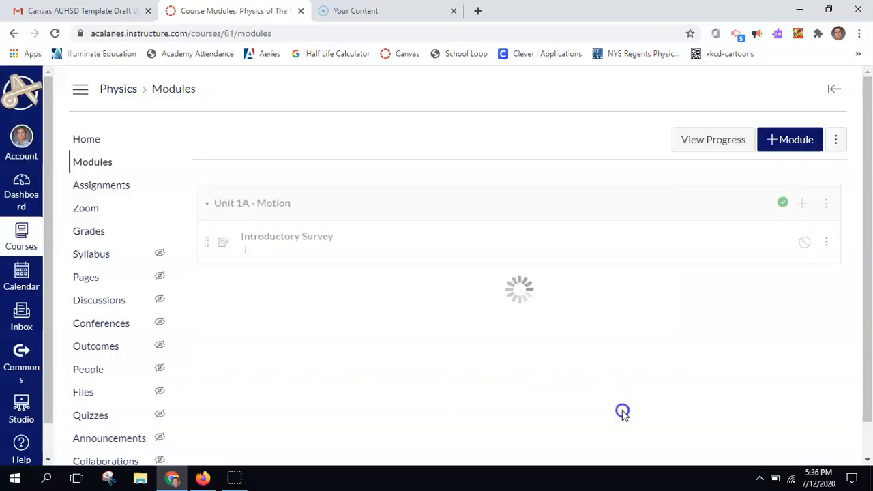
click(803, 203)
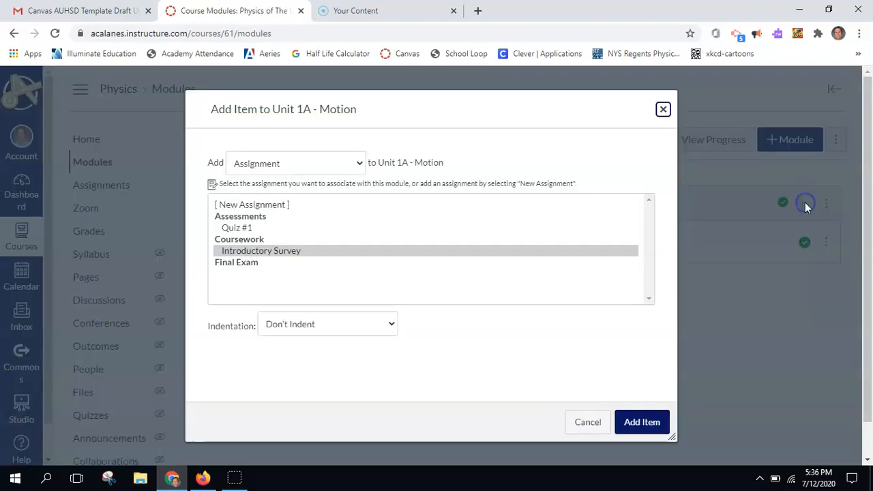
click(244, 228)
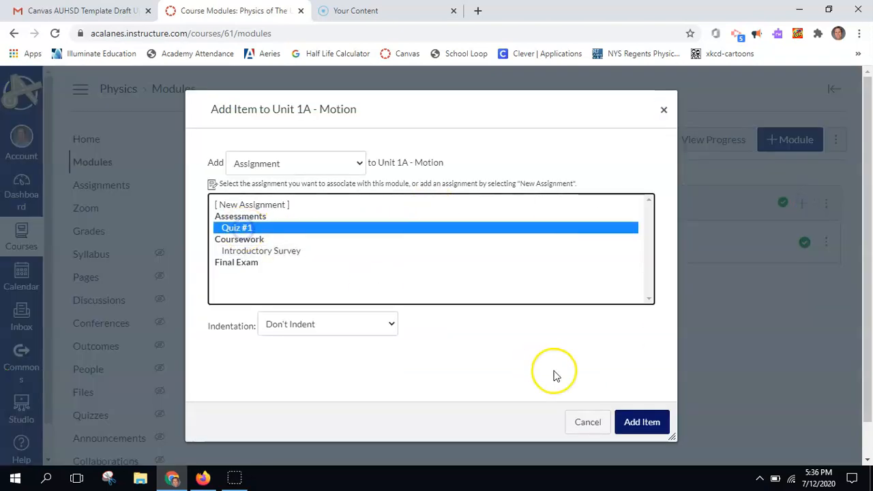
click(633, 420)
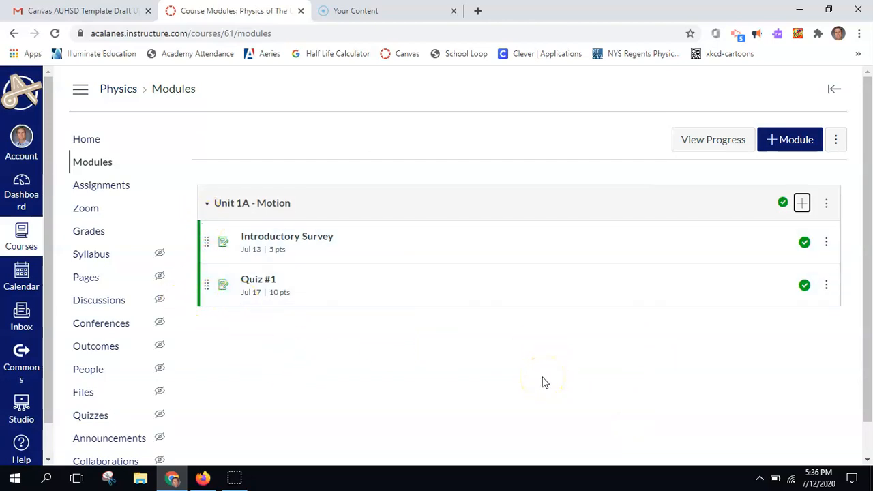
- Create a new Homework #1 assignment directly inside the Unit 1A - Motion module
click(801, 205)
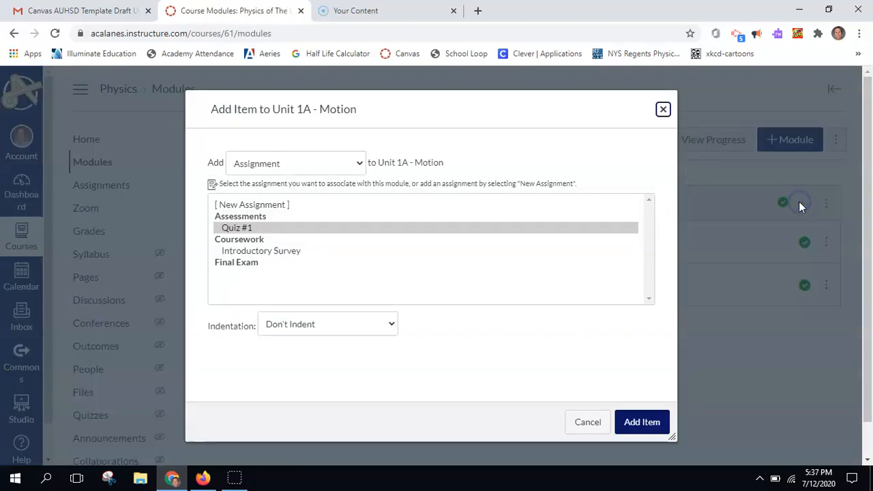
click(265, 206)
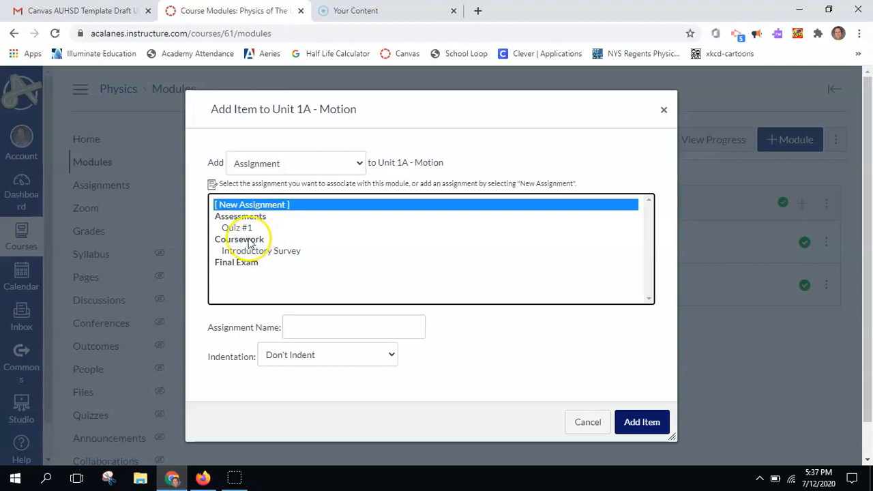
click(297, 163)
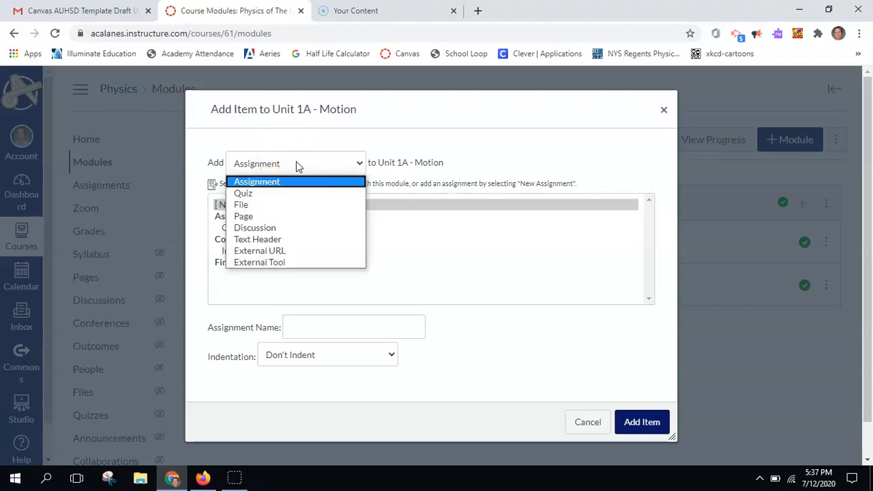
click(269, 184)
click(305, 330)
text(Homework #1)
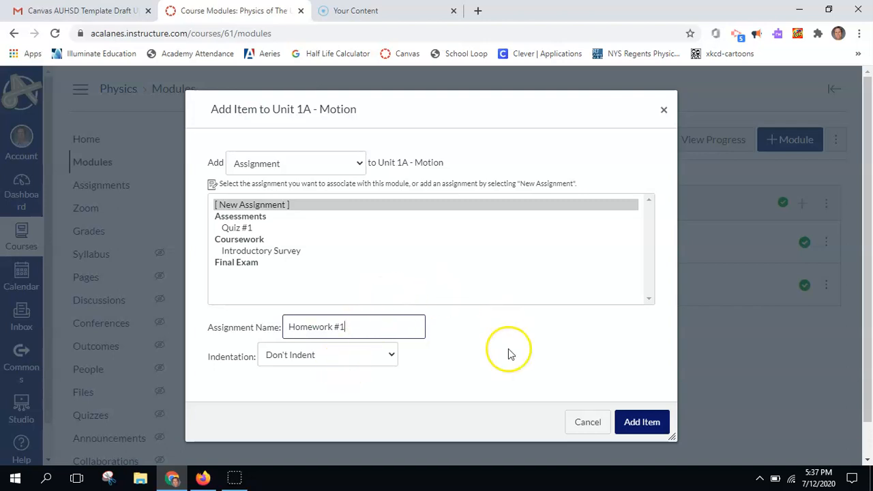
scroll(508, 349, down, 1)
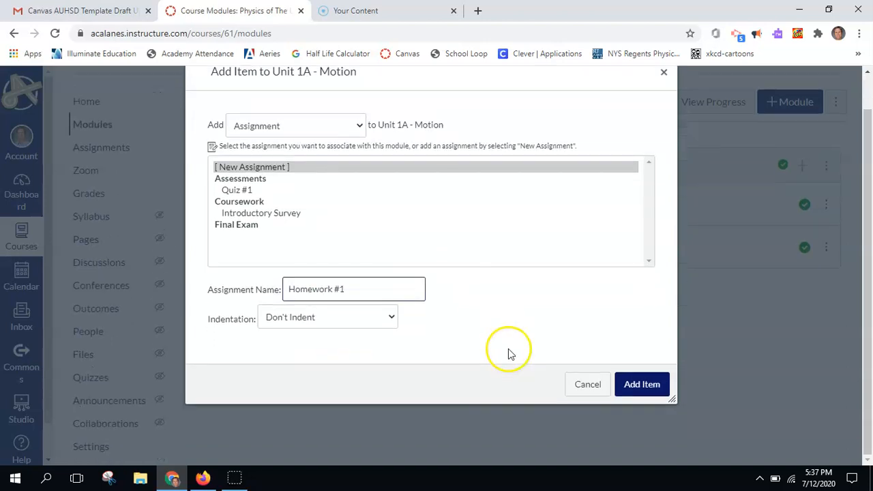
click(639, 383)
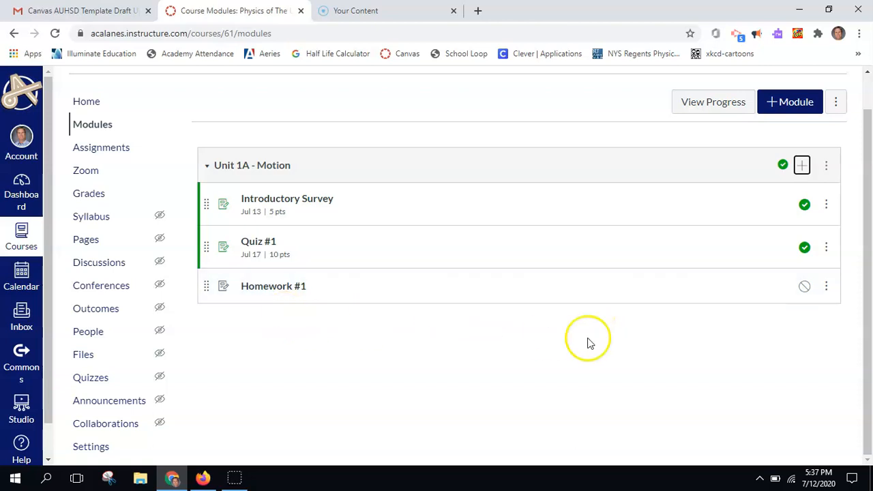
- Publish Homework #1 and move it above Quiz #1 in the module
click(804, 288)
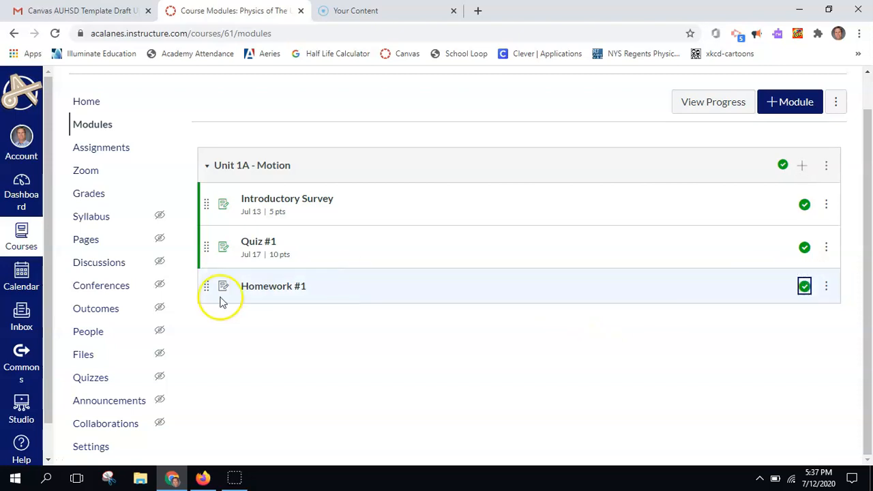
drag(205, 288, 209, 238)
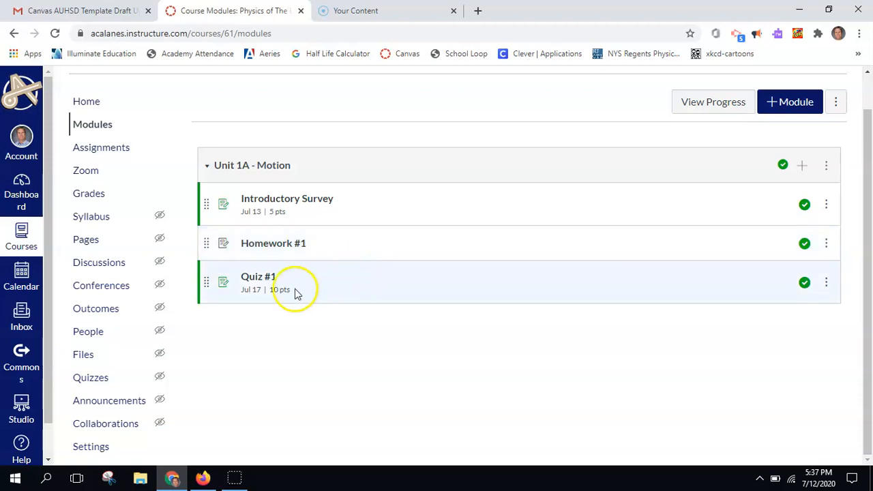
click(86, 195)
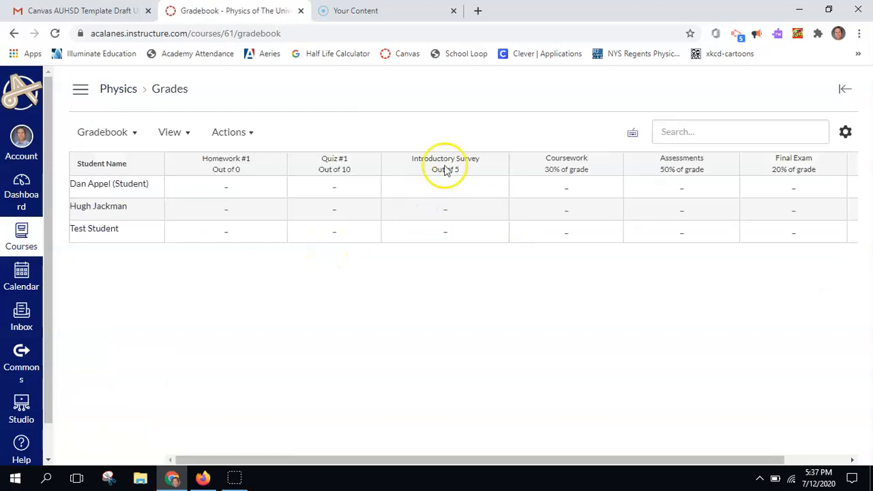
- Edit Homework #1, replacing its 0 points and keeping it in Coursework
click(229, 159)
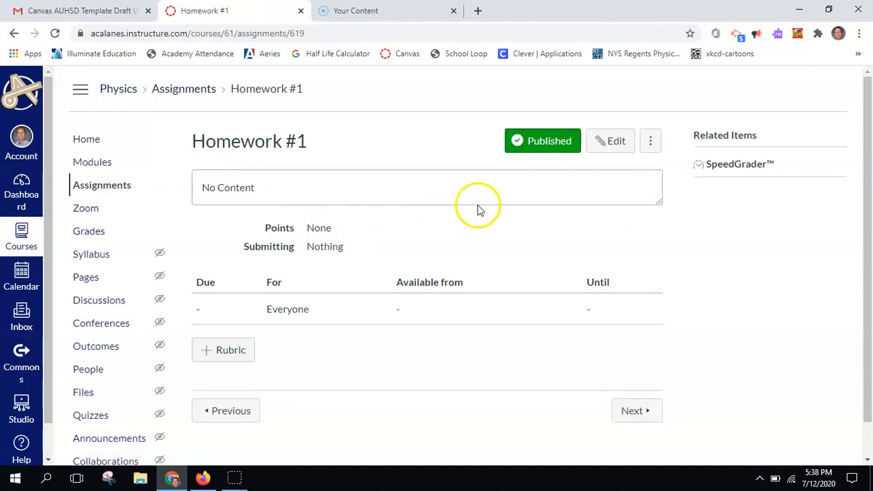
click(614, 152)
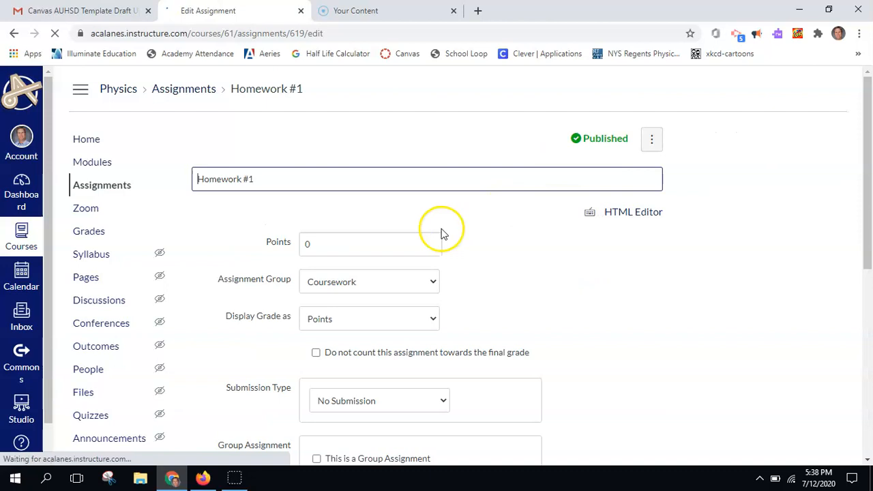
scroll(382, 315, down, 3)
scroll(382, 317, down, 1)
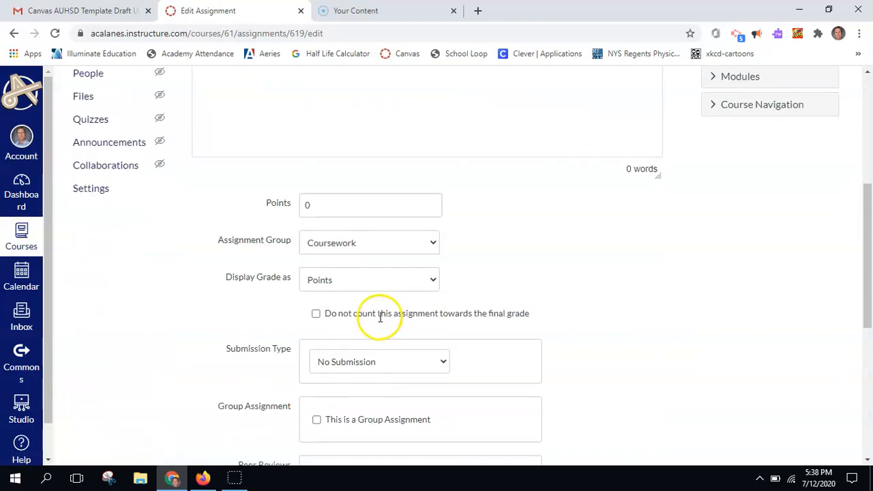
click(332, 208)
key(BackSpace)
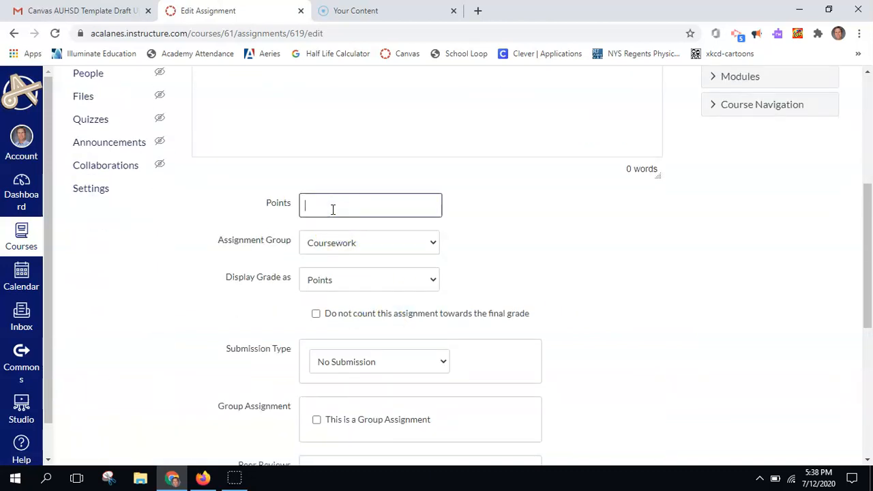
click(432, 244)
click(466, 246)
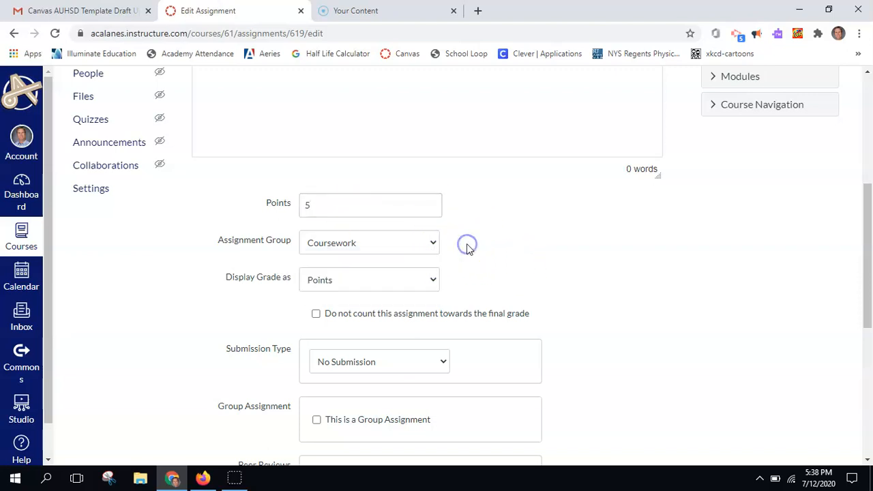
- Save Homework #1 as a 5-point assignment with no submission
scroll(466, 245, down, 1)
scroll(468, 249, down, 2)
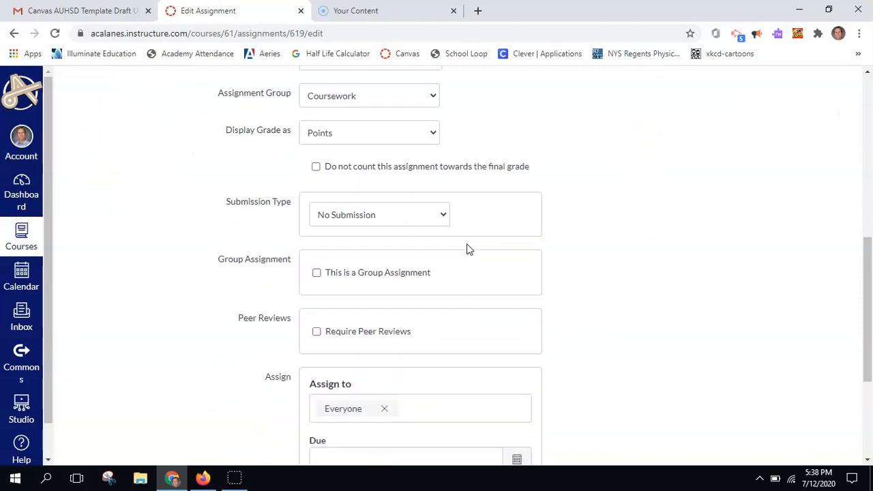
scroll(467, 249, up, 1)
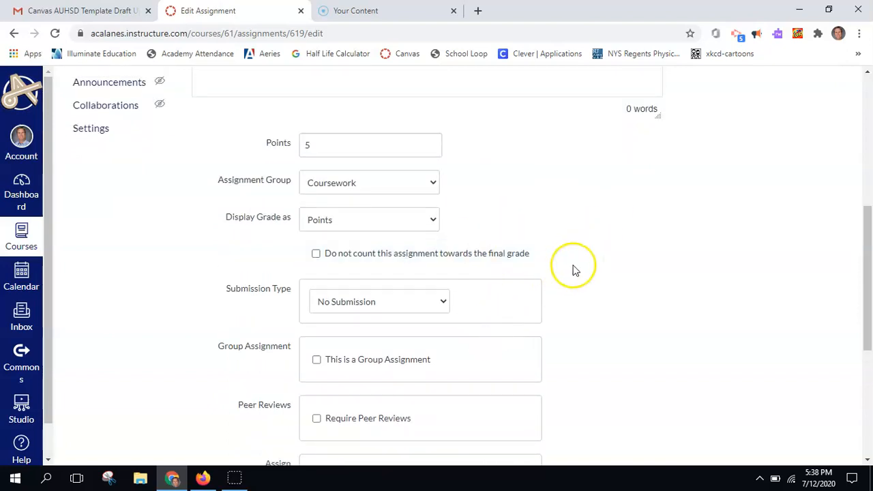
scroll(572, 270, up, 1)
scroll(573, 269, up, 5)
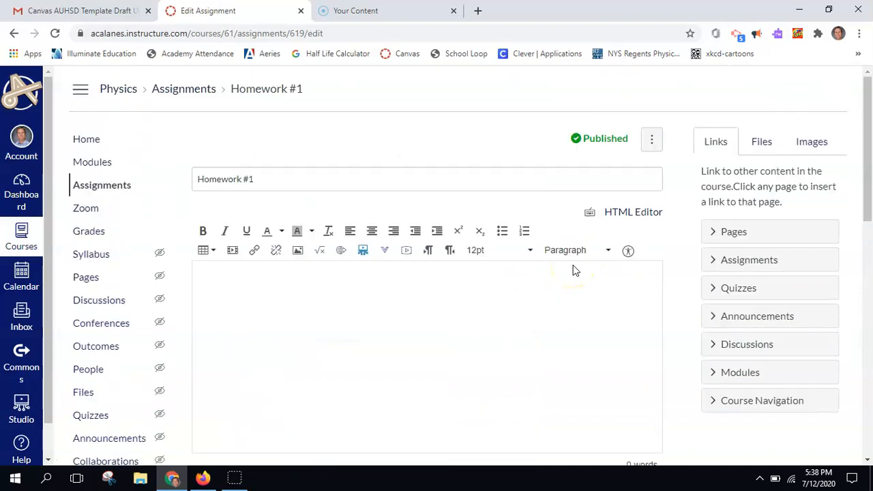
scroll(573, 270, down, 15)
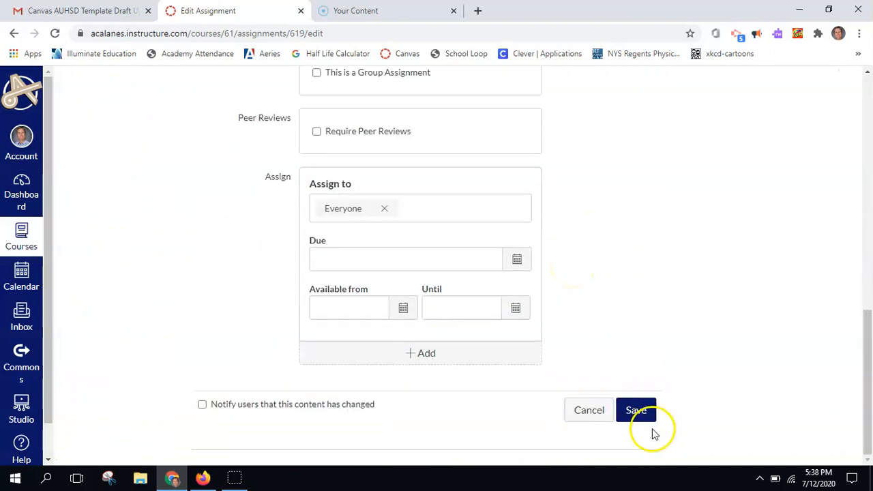
click(636, 417)
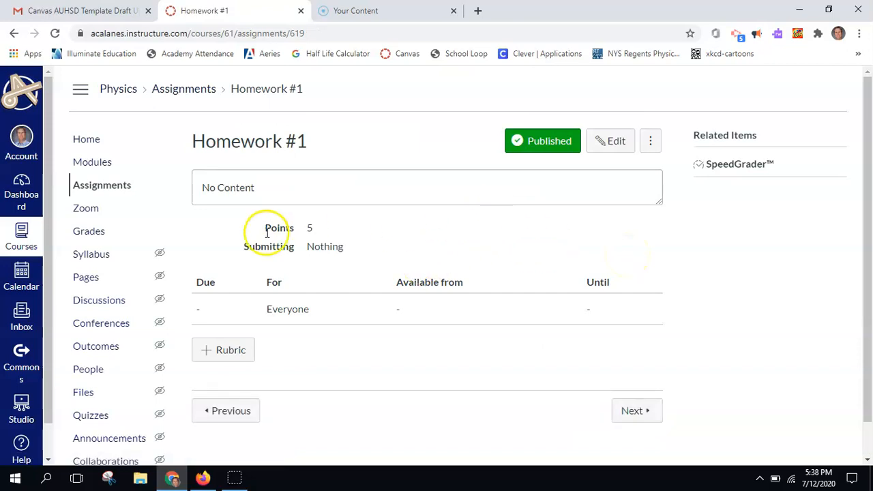
- In the Gradebook, enter Introductory Survey scores of 5, 4 and 5 down the column
click(89, 231)
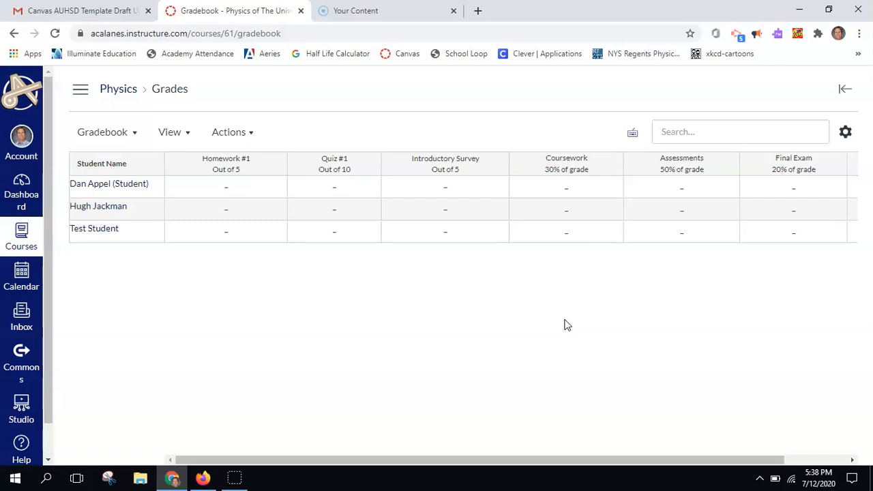
click(451, 187)
text(5)
key(Return)
text(4)
key(Return)
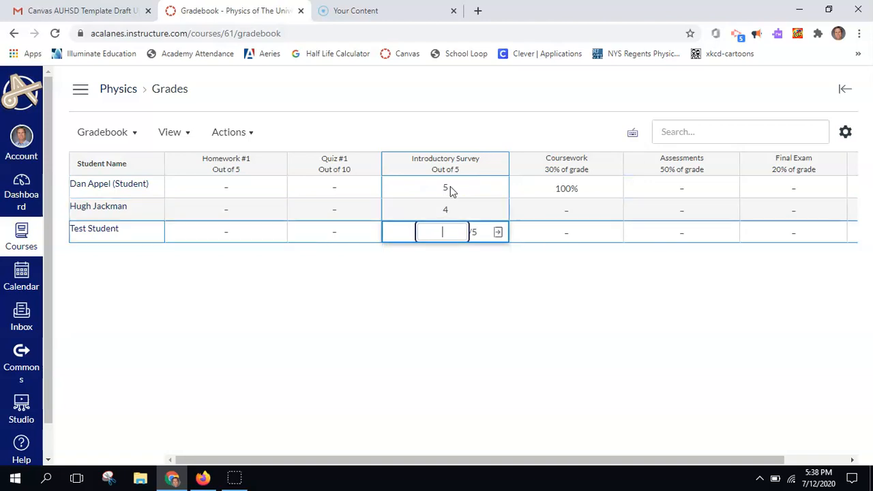
text(5)
key(Return)
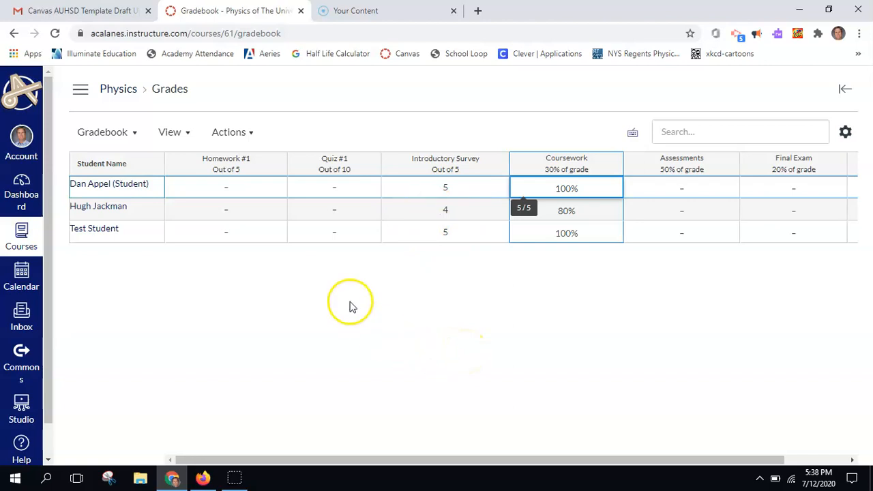
- Enter Quiz #1 scores of 8 and 4 for the first student and Test Student
click(336, 193)
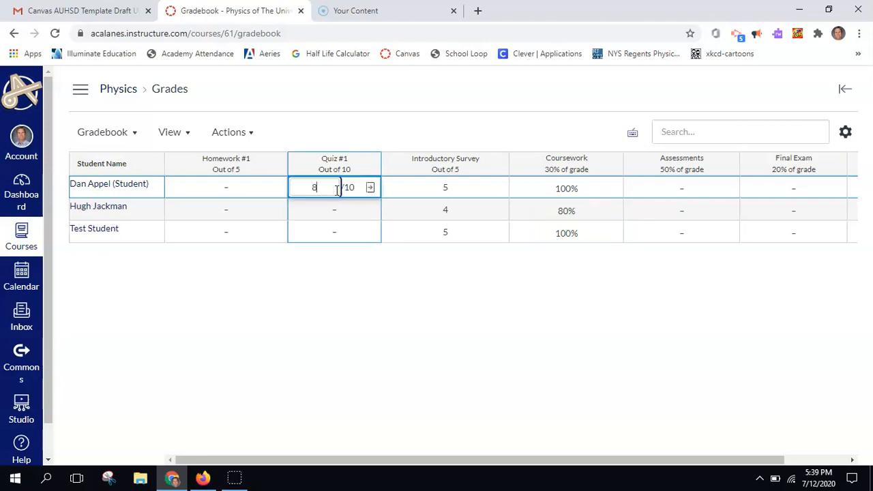
click(332, 237)
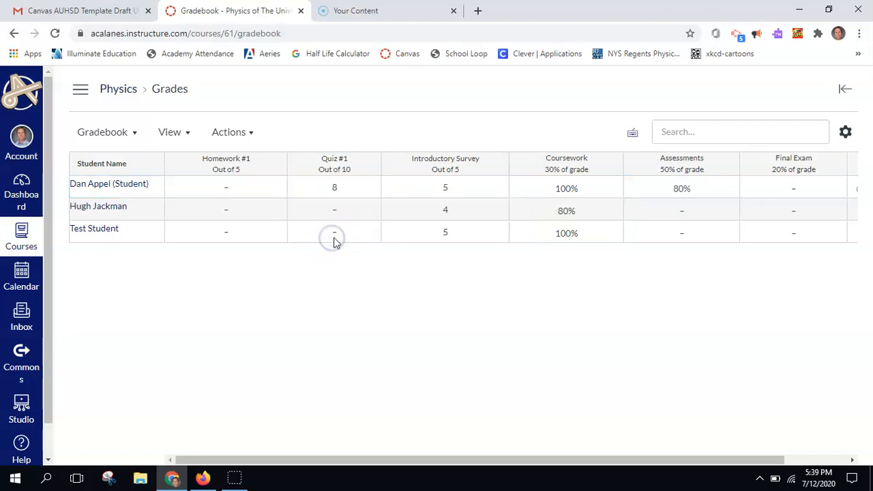
text(4)
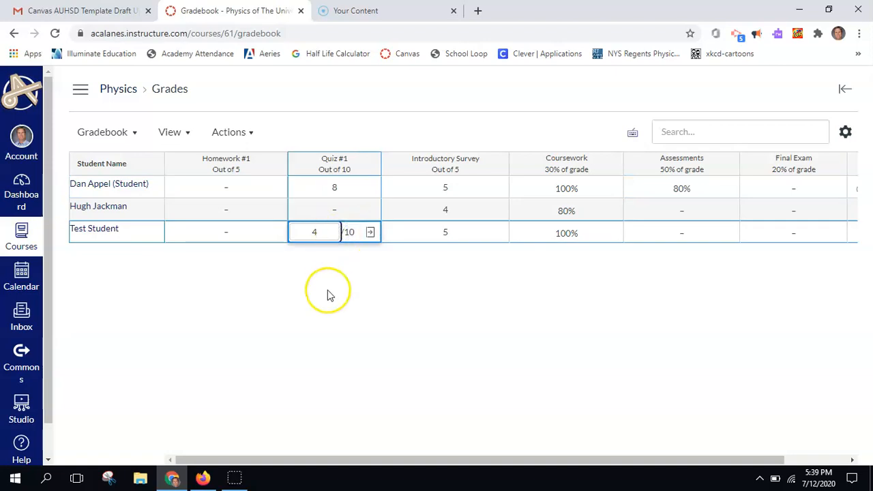
key(Tab)
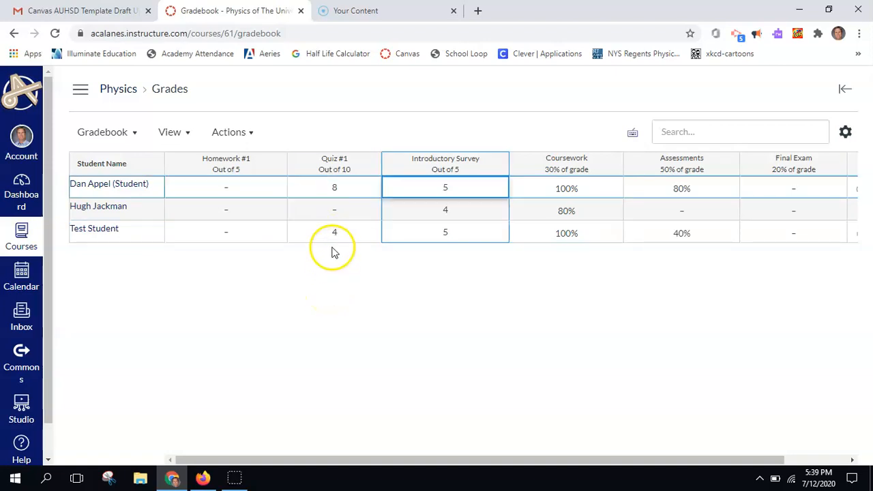
- Open the grade detail tray for the second student's empty Quiz #1 score
click(354, 213)
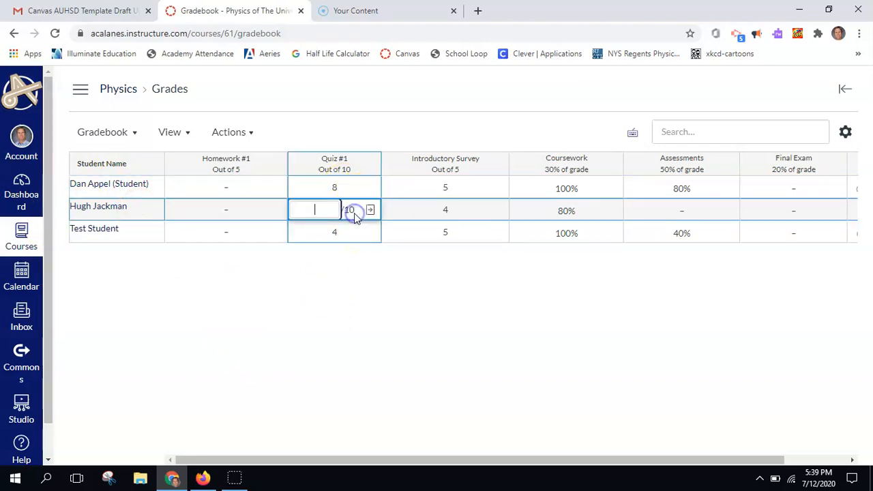
click(440, 213)
click(461, 187)
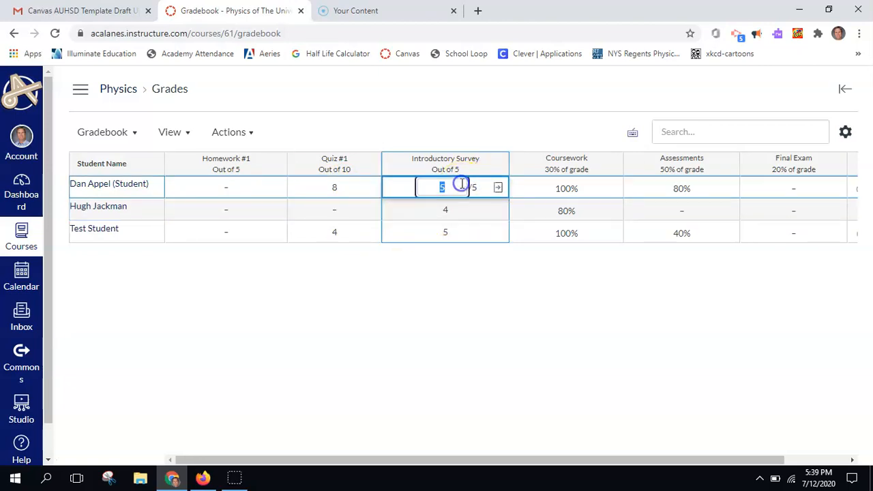
click(353, 217)
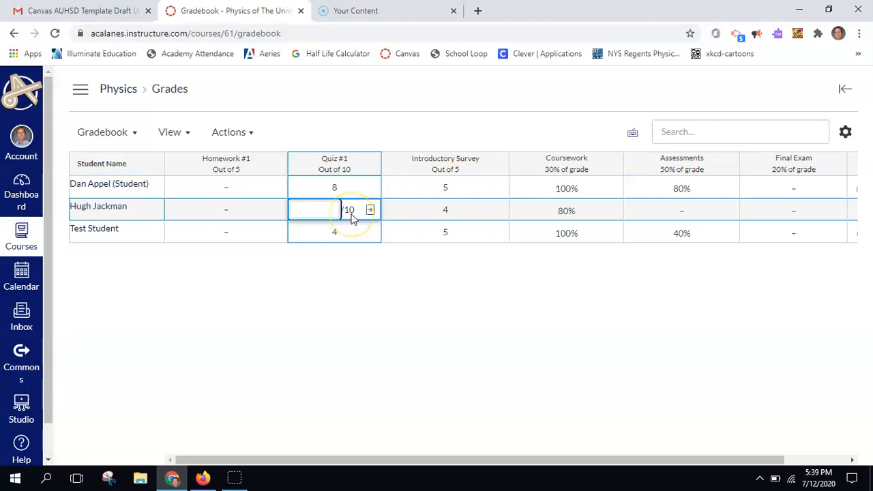
click(370, 210)
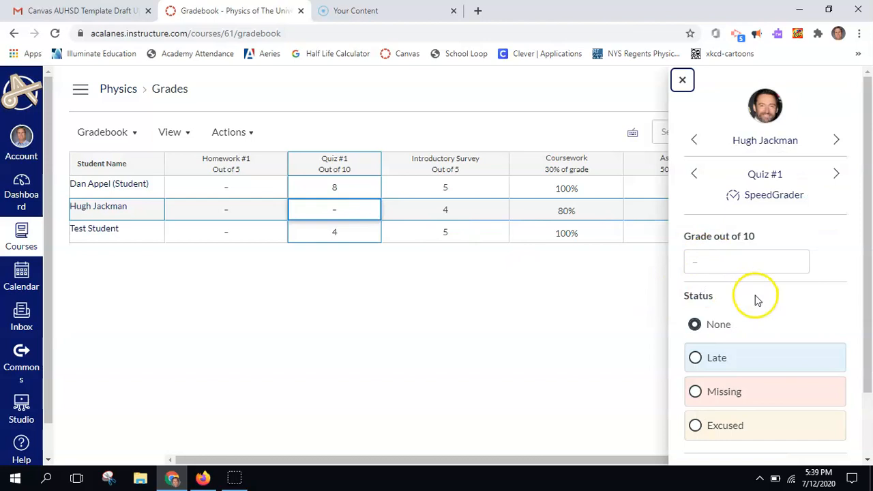
- Post a comment telling the student they need to make up the quiz
scroll(756, 300, down, 2)
click(721, 422)
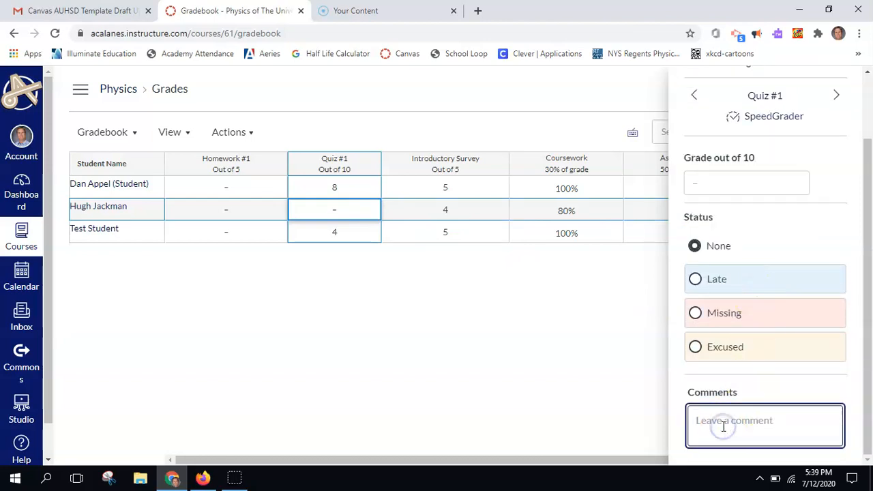
text(You need to make up your quiz)
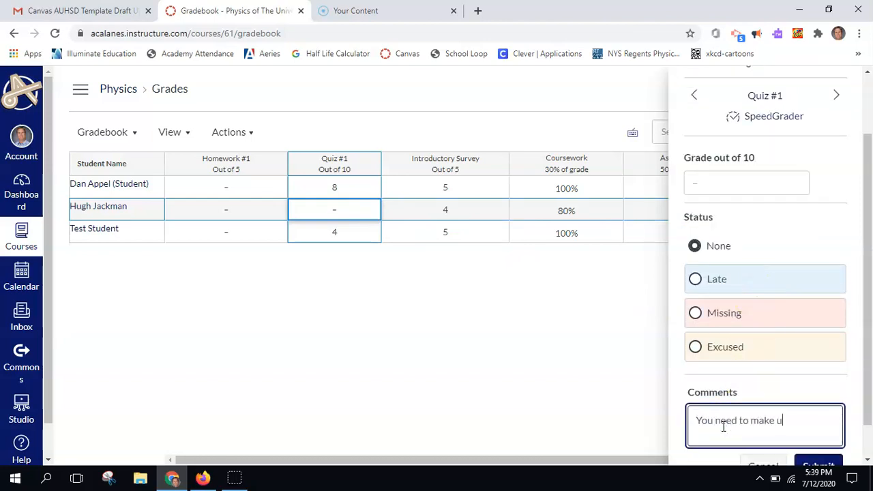
scroll(814, 421, down, 1)
click(816, 425)
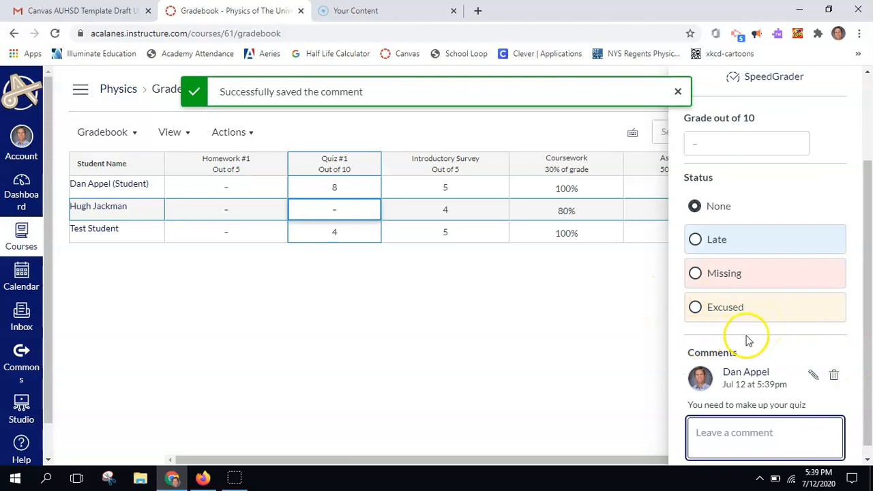
- Mark the second student's Quiz #1 as Missing and close the grade tray
click(696, 274)
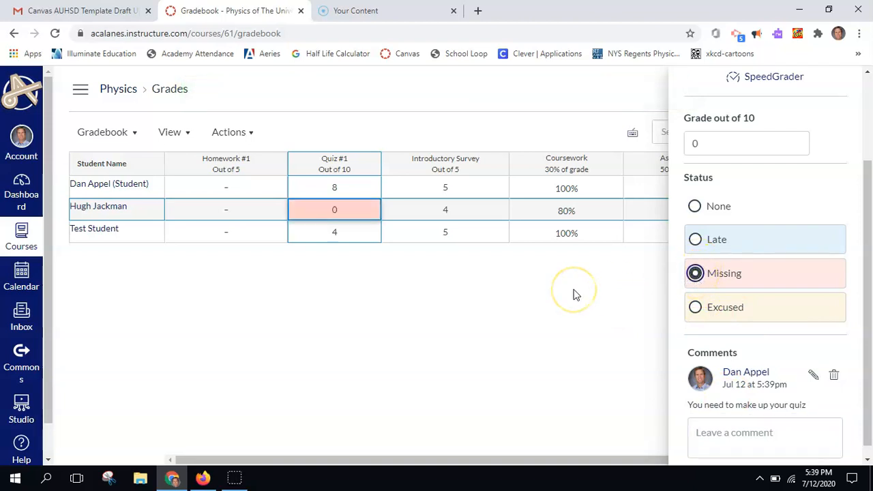
scroll(777, 286, down, 1)
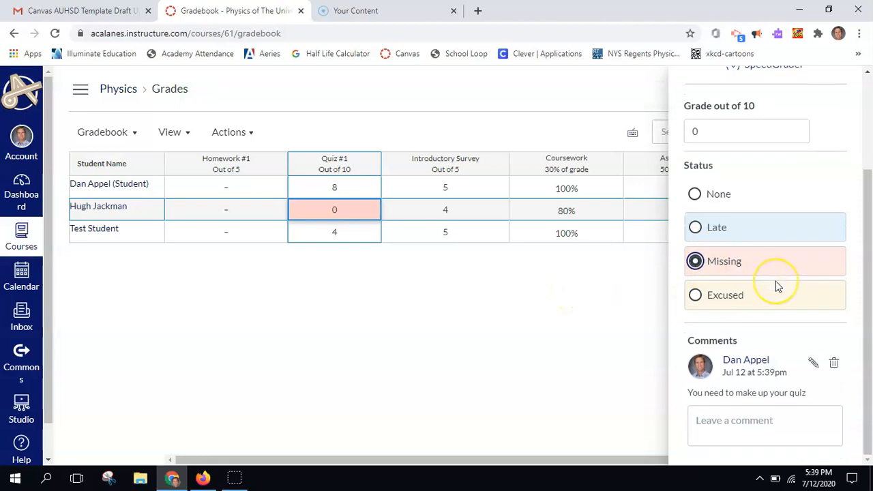
drag(868, 370, 870, 394)
click(532, 287)
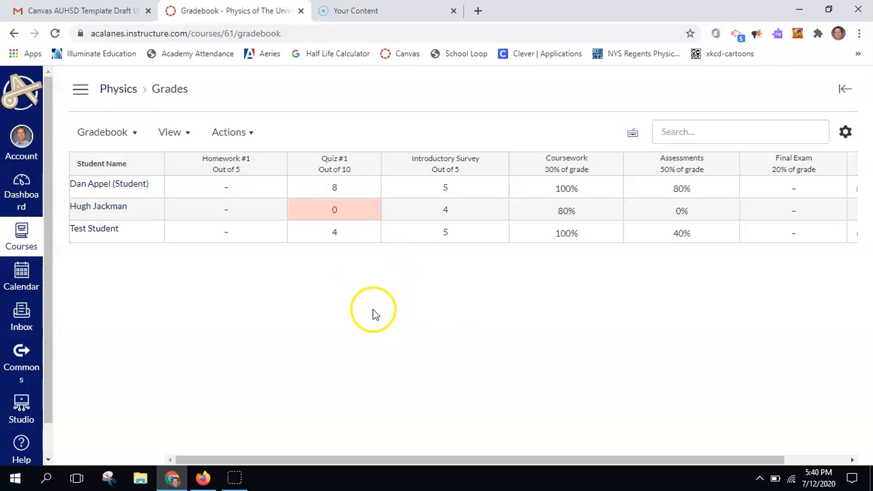
- Turn off automatic missing-submission grading and clear the 0 from the second student's Quiz #1
click(846, 137)
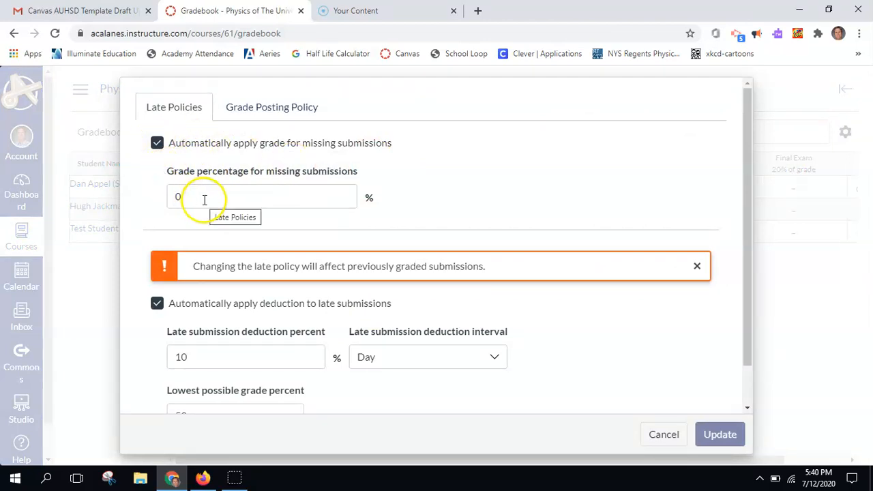
click(156, 143)
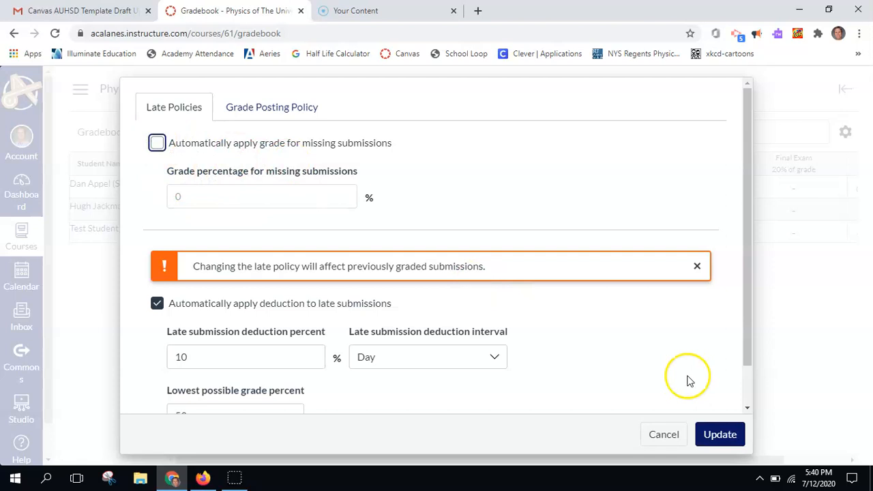
click(723, 435)
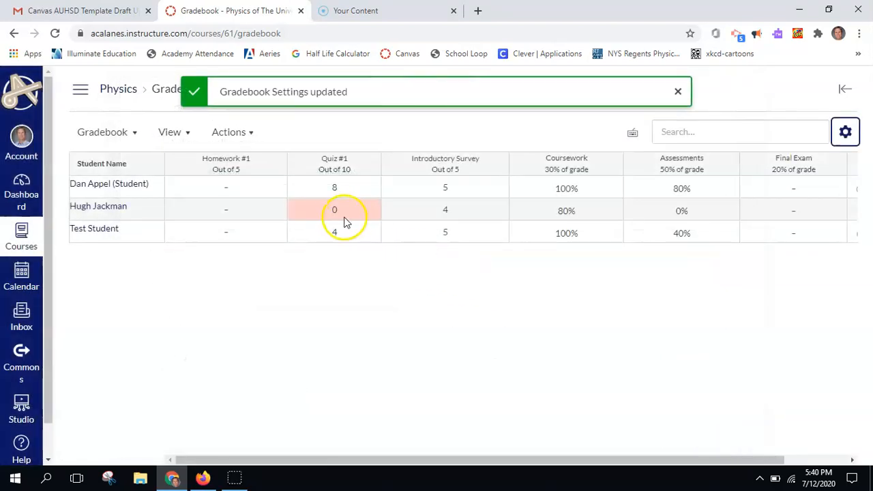
click(335, 210)
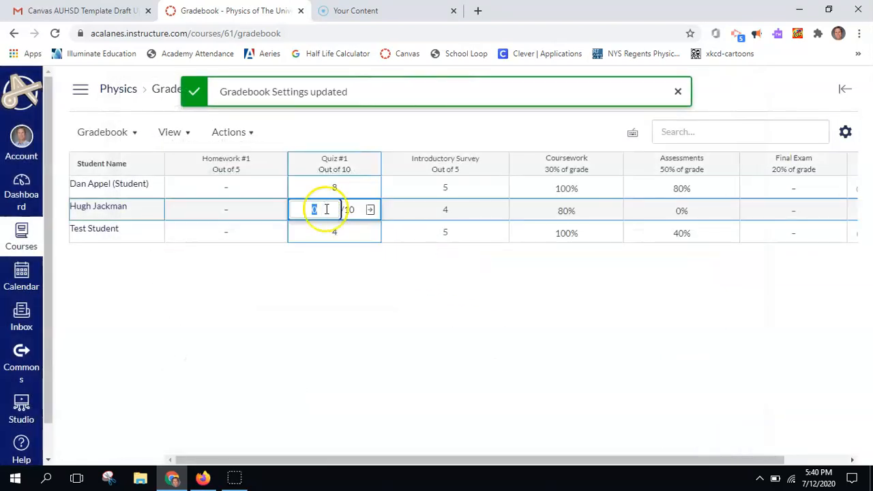
key(Return)
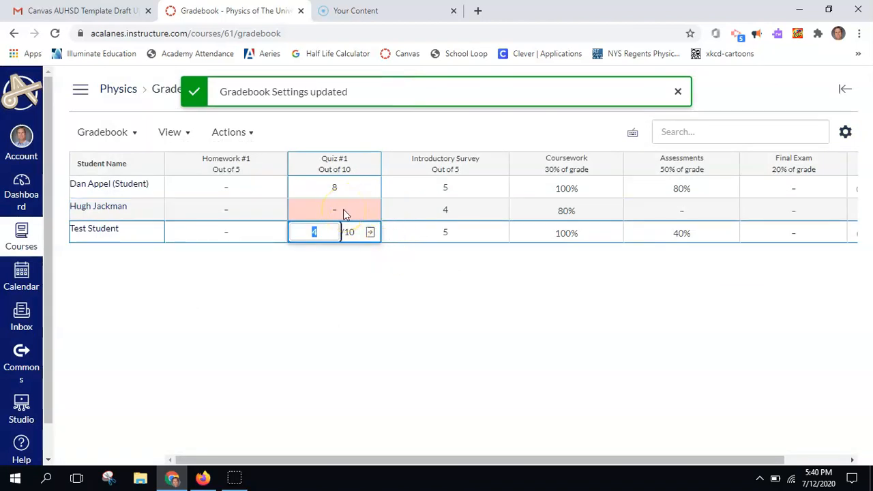
click(343, 209)
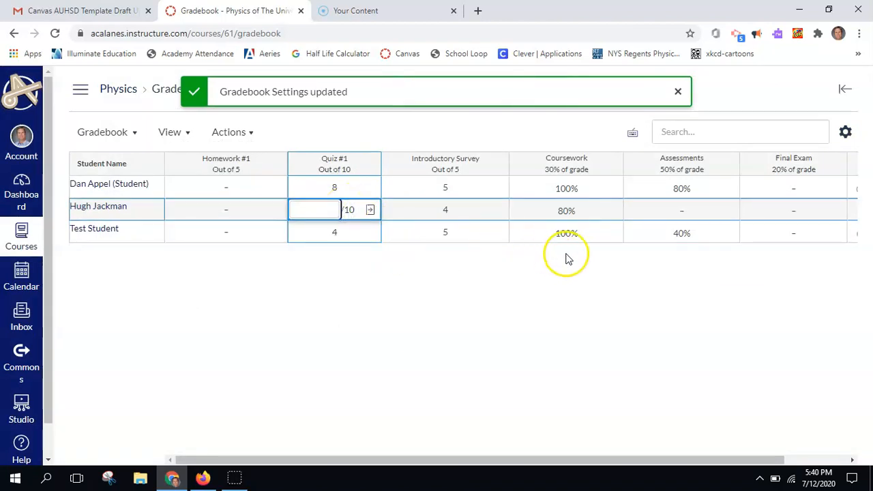
- Re-enable automatic missing-submission grading at 50% in the late policy settings
click(844, 130)
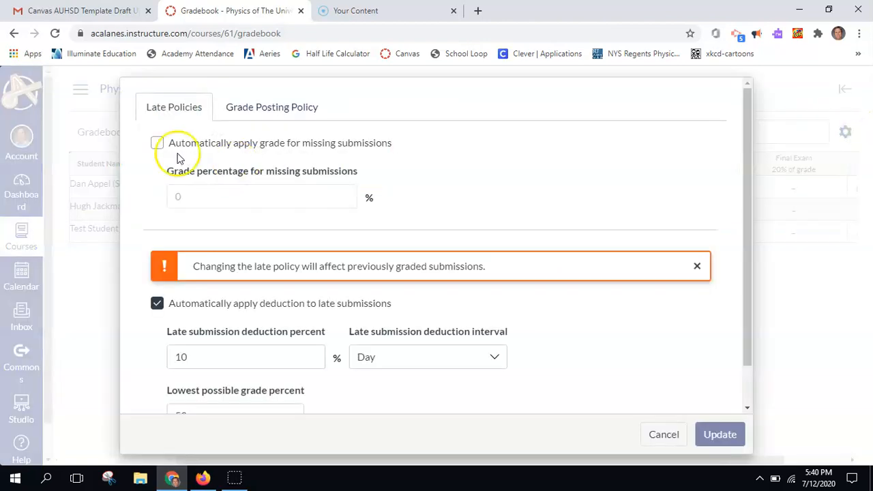
click(157, 143)
click(207, 197)
key(BackSpace)
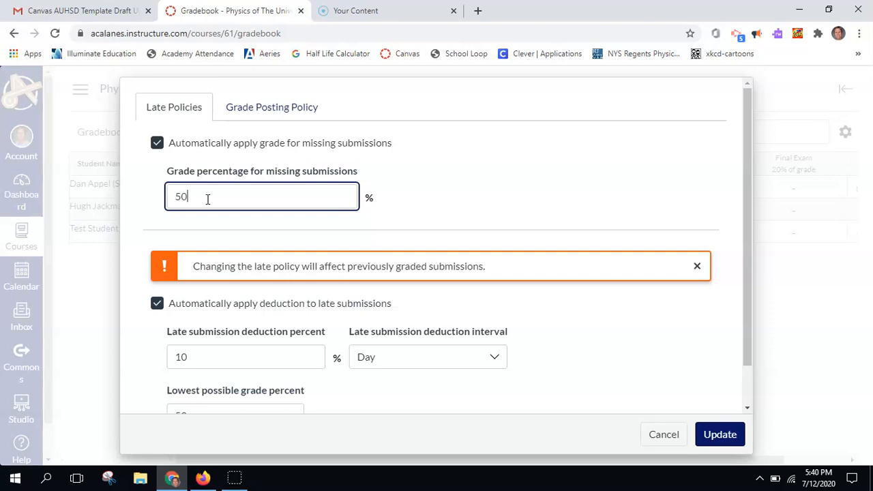
click(716, 434)
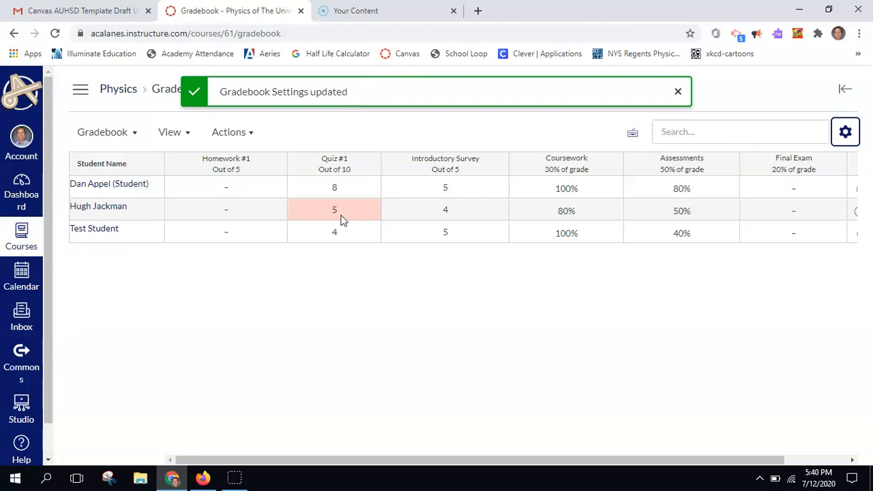
- Inspect the status options in the second student's Quiz #1 grade details, then close the panel
click(343, 217)
click(370, 211)
click(743, 336)
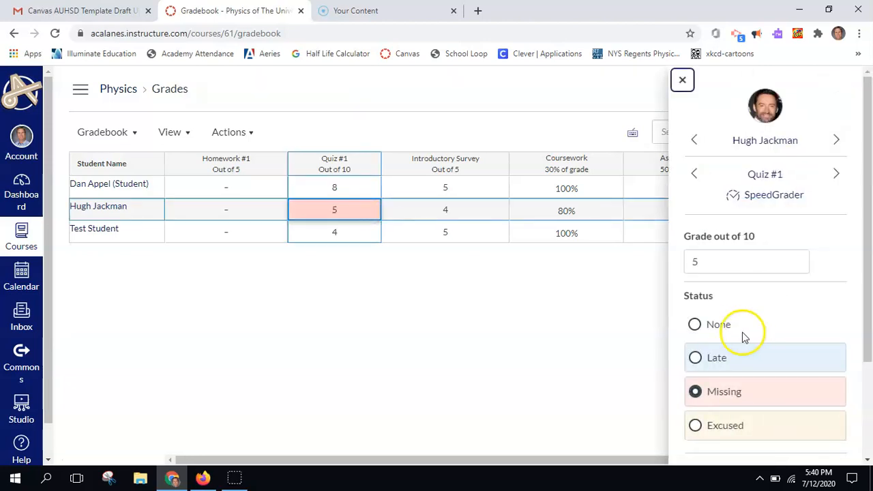
scroll(695, 326, down, 1)
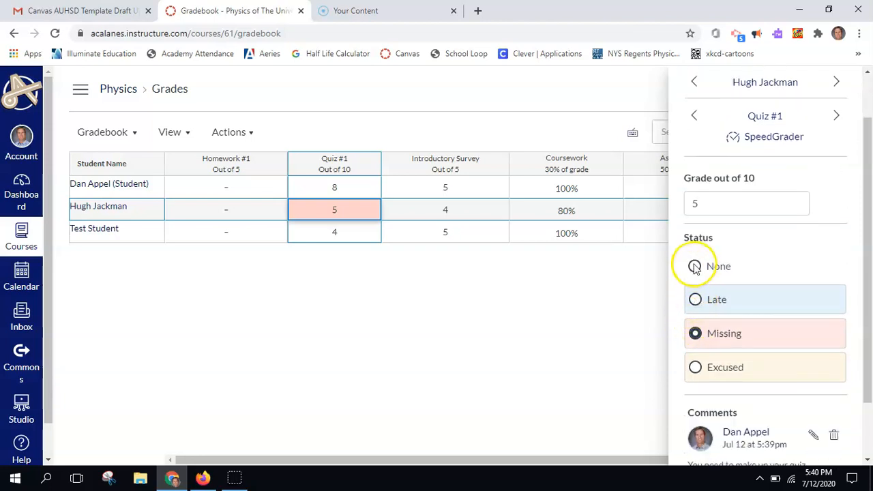
scroll(694, 267, down, 2)
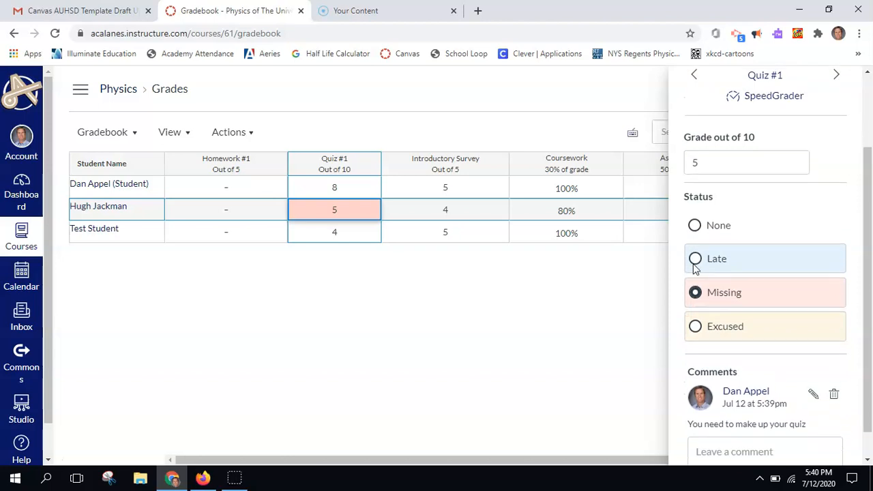
scroll(694, 268, up, 3)
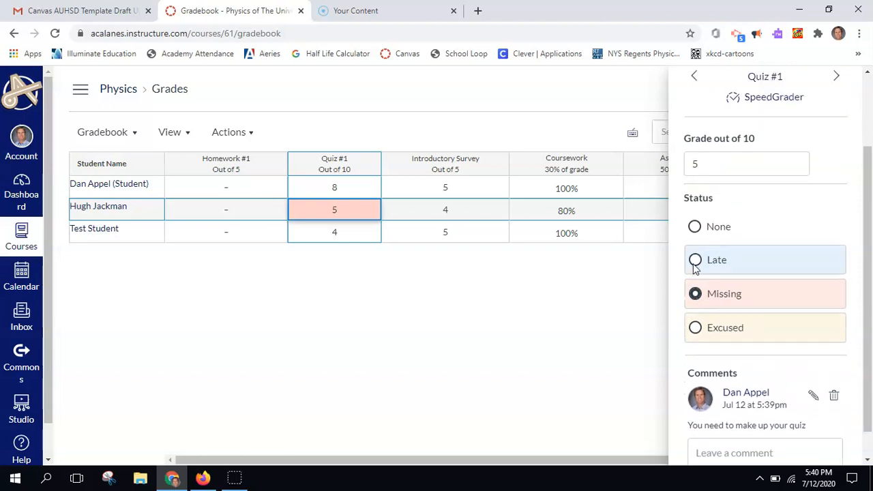
click(411, 293)
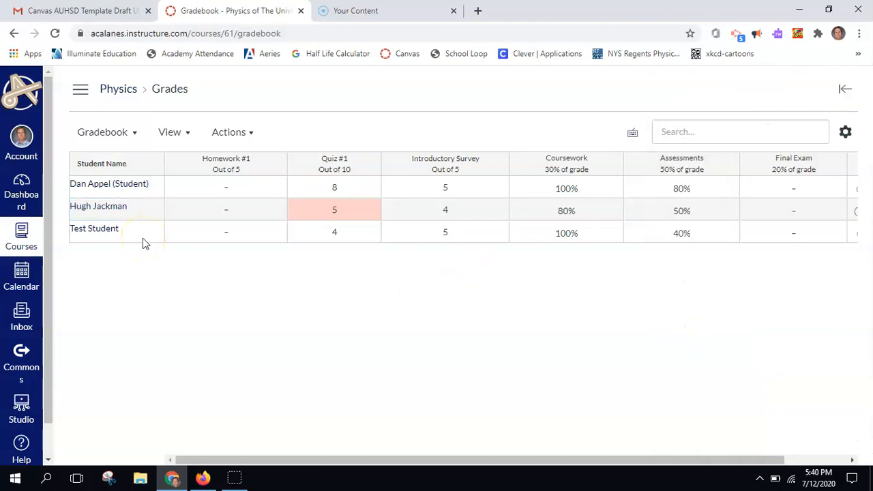
- Give the first student 5 on Homework #1 and reopen the late policy settings
click(229, 194)
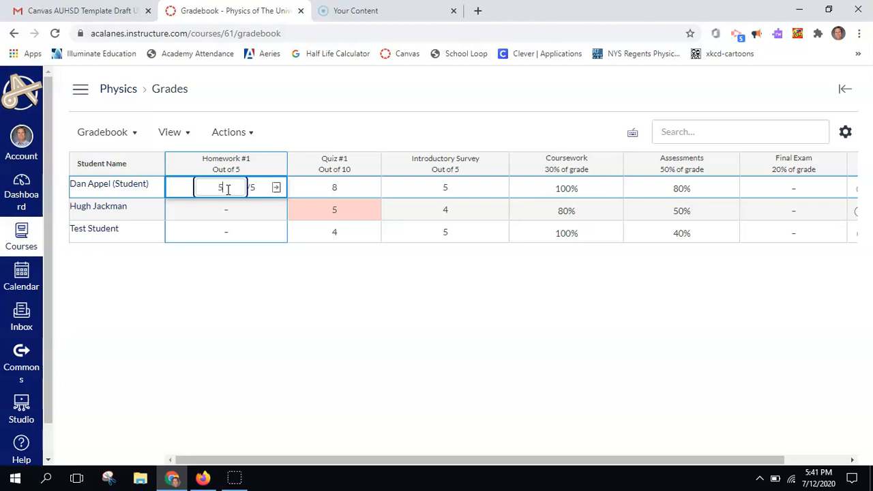
key(Return)
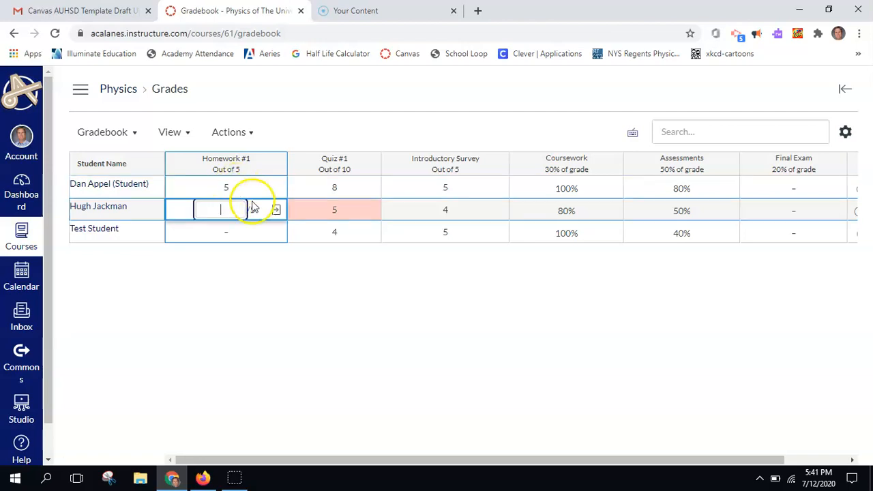
click(236, 305)
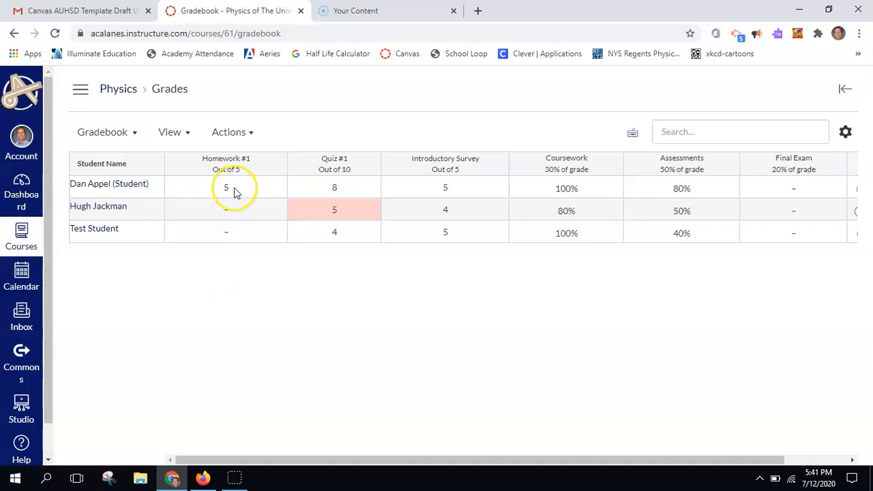
click(277, 192)
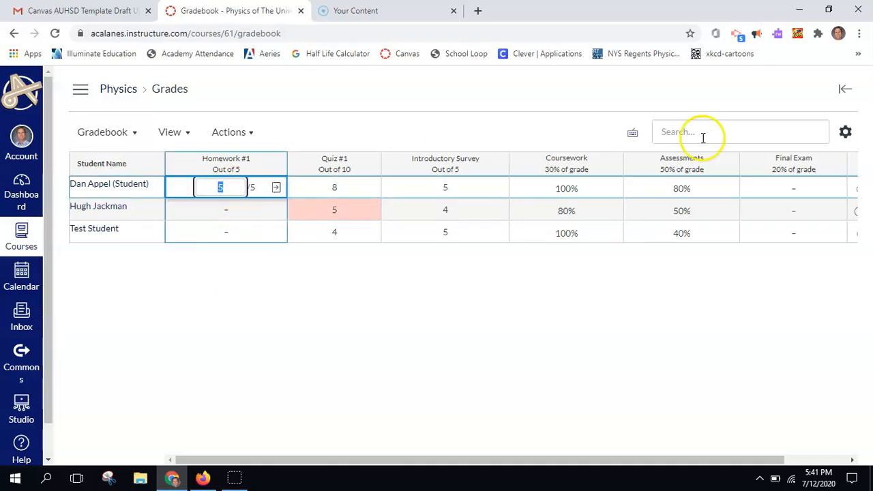
click(845, 132)
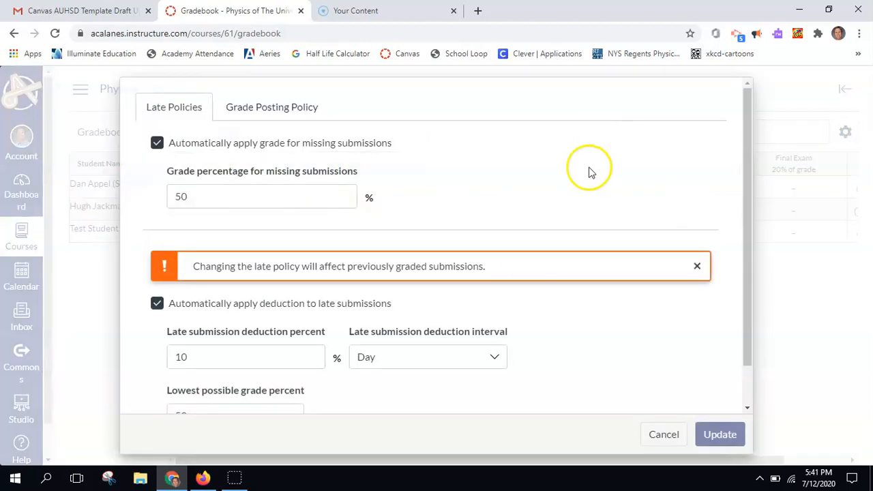
- Check the 10%-per-day late deduction with Day interval, dismiss the warning, and cancel unchanged
scroll(528, 256, down, 1)
click(262, 312)
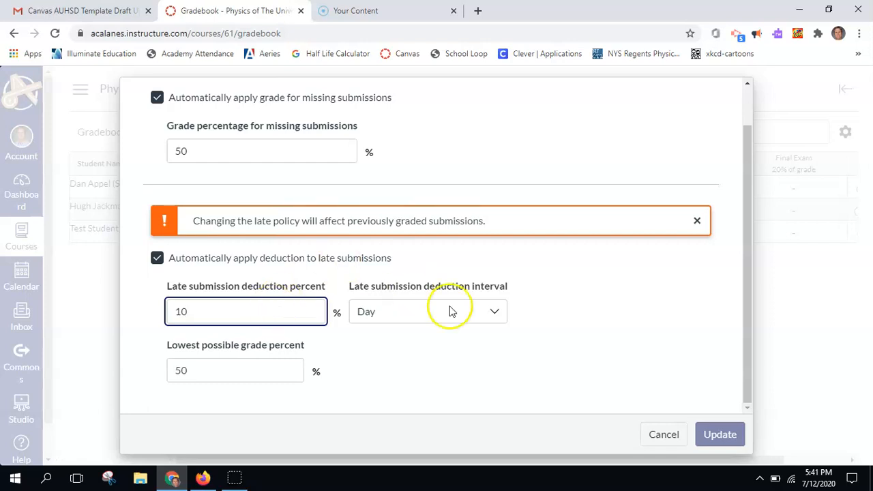
click(496, 312)
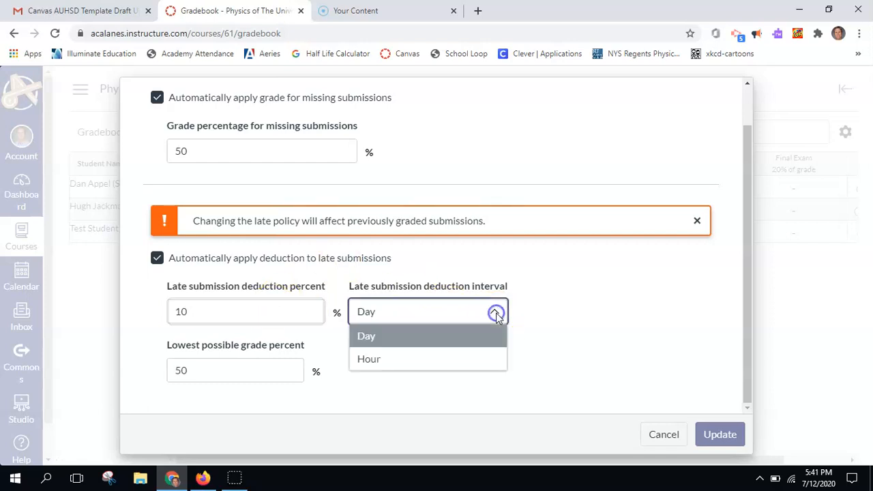
click(591, 334)
click(216, 309)
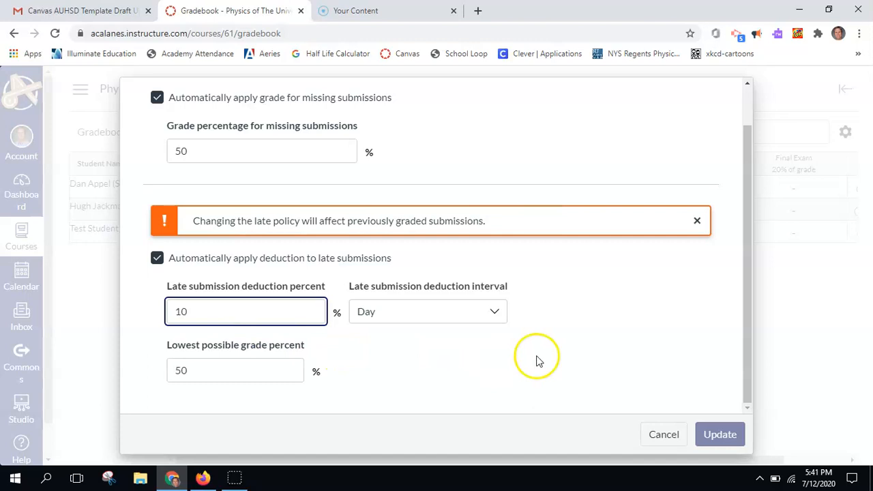
click(716, 440)
click(717, 434)
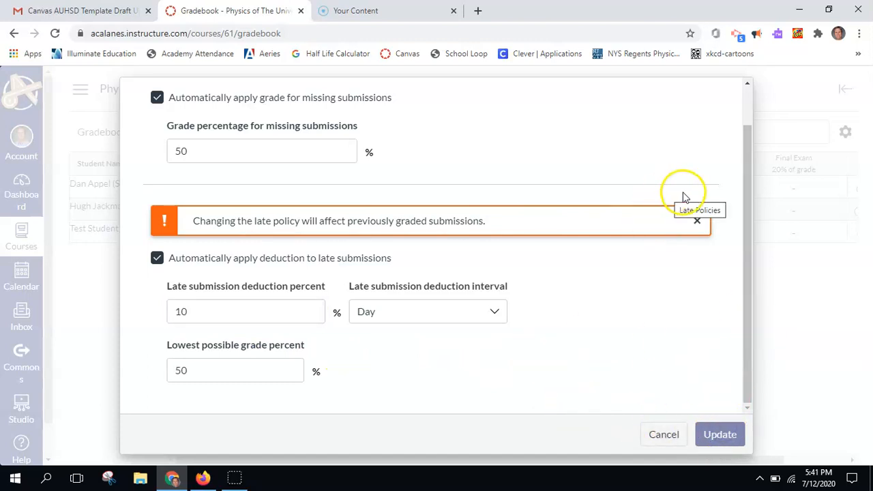
click(696, 222)
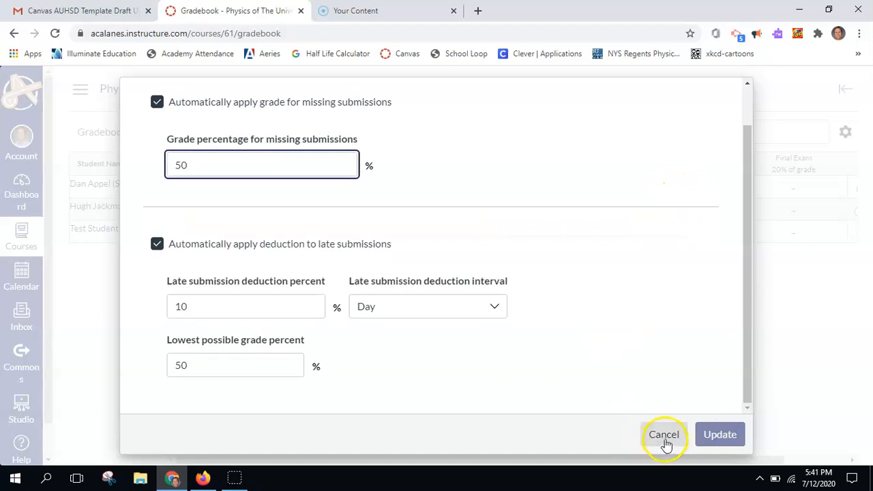
click(662, 440)
- Mark the first student's Homework #1 late by 2 days, lowering the score to 4
click(246, 186)
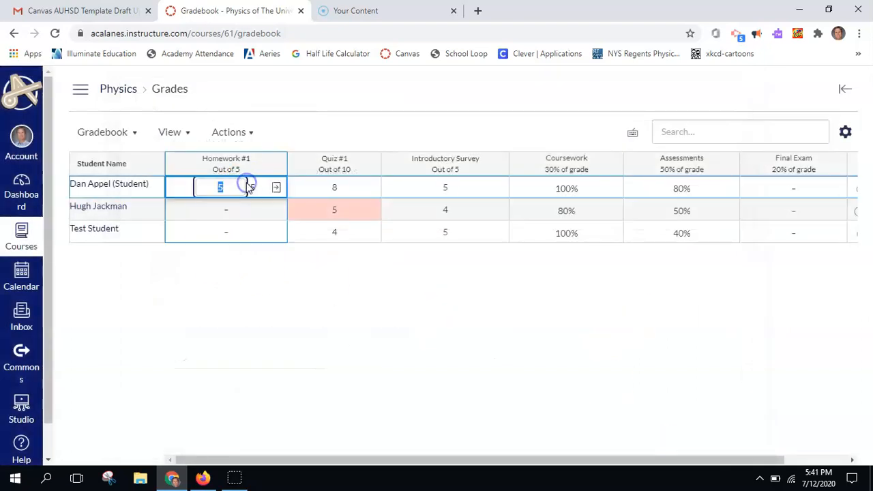
click(278, 189)
click(695, 357)
scroll(699, 355, down, 3)
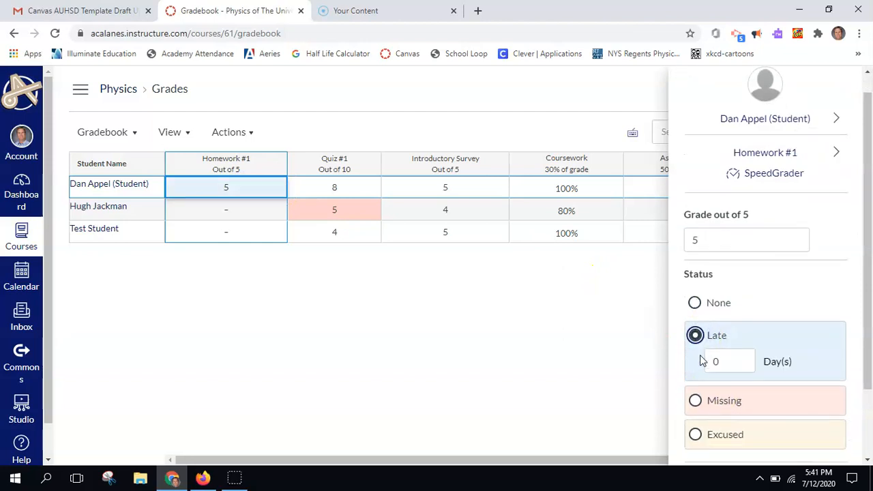
click(721, 280)
key(BackSpace)
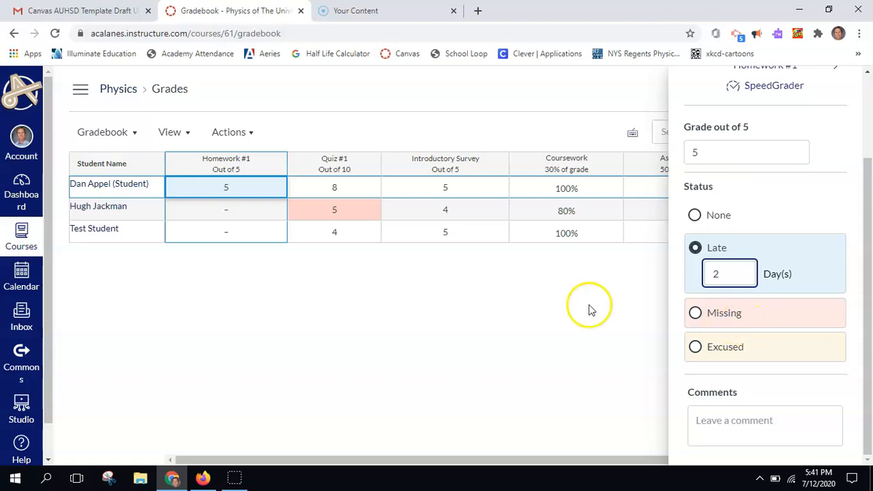
click(497, 303)
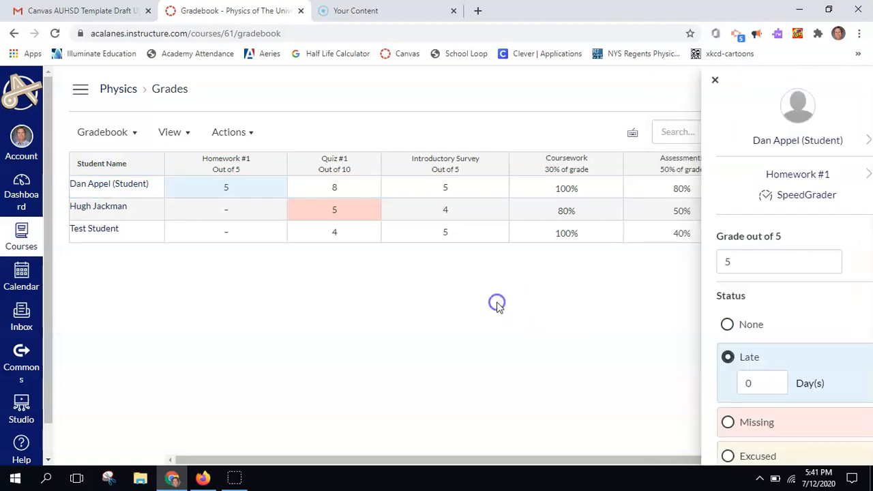
- Excuse the second student from Homework #1
click(248, 211)
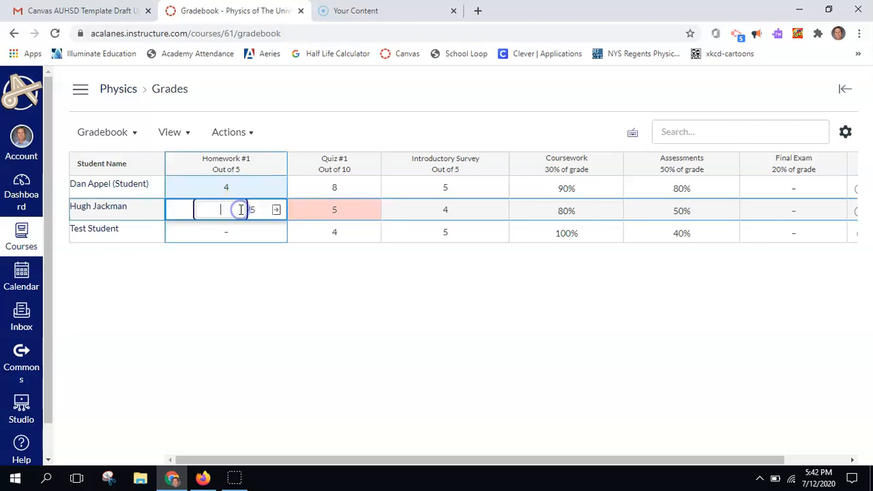
click(276, 210)
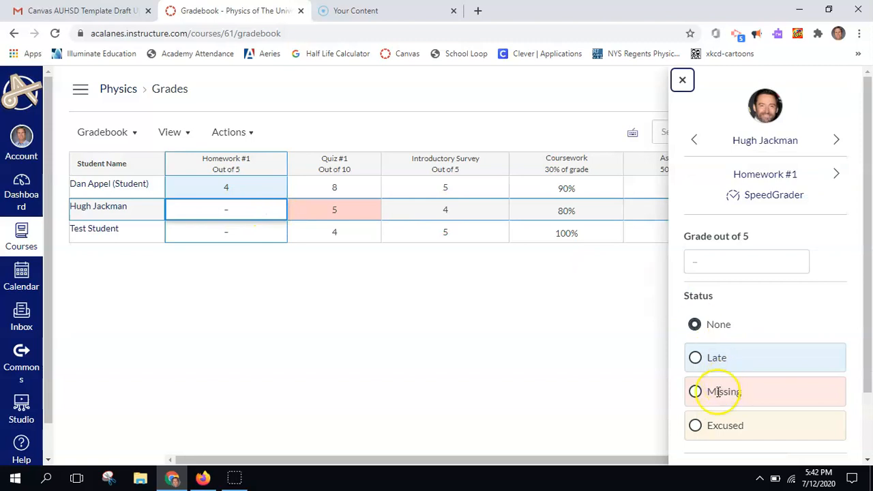
click(695, 425)
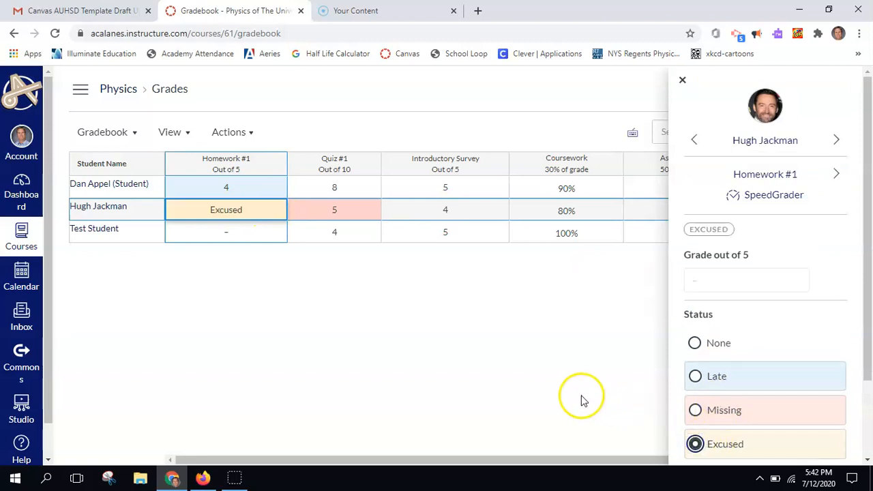
- Enter 5 as Test Student's Homework #1 grade
click(244, 237)
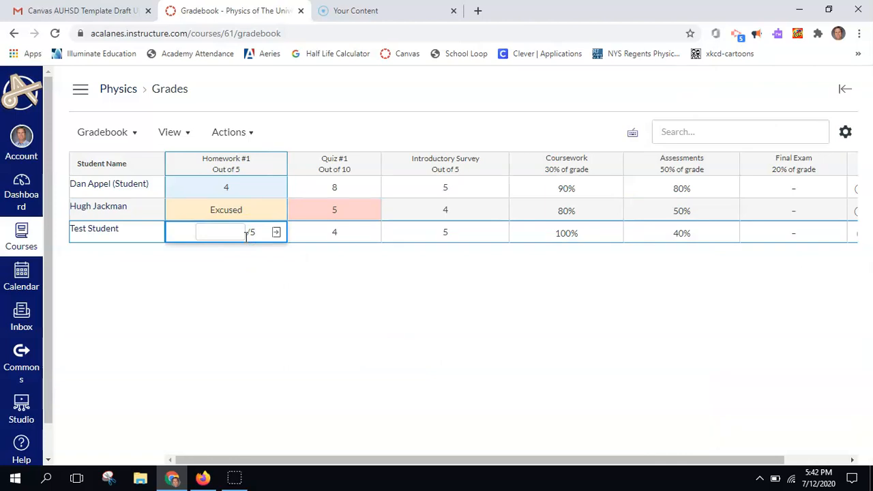
text(5)
key(Return)
click(300, 287)
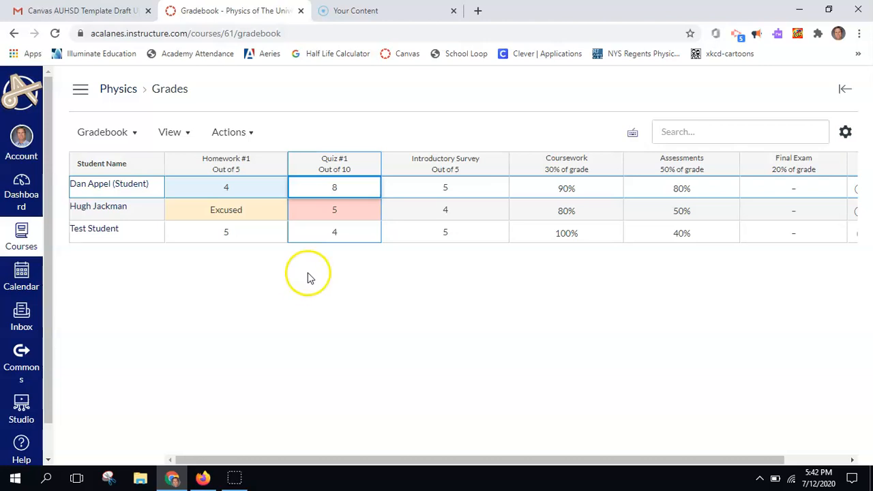
click(368, 167)
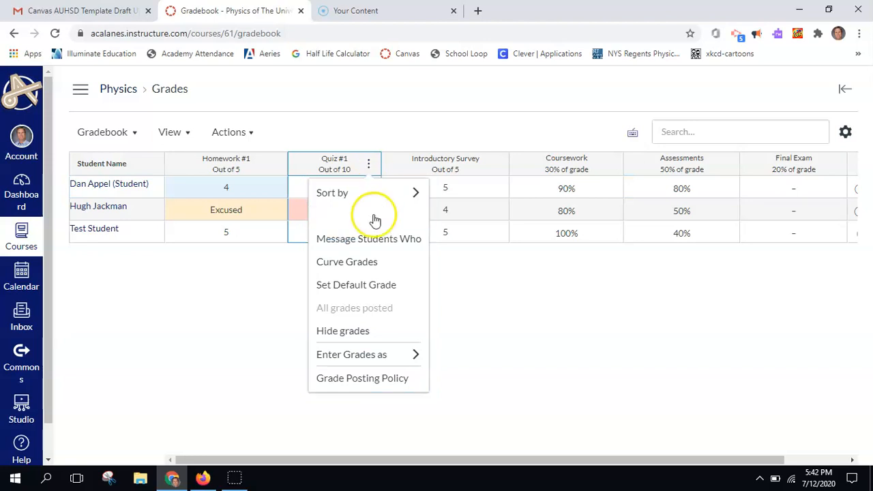
click(372, 240)
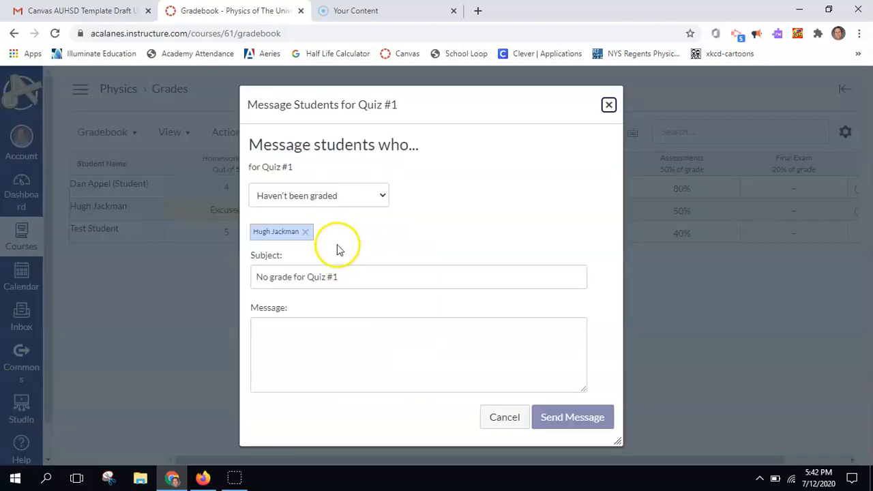
click(377, 205)
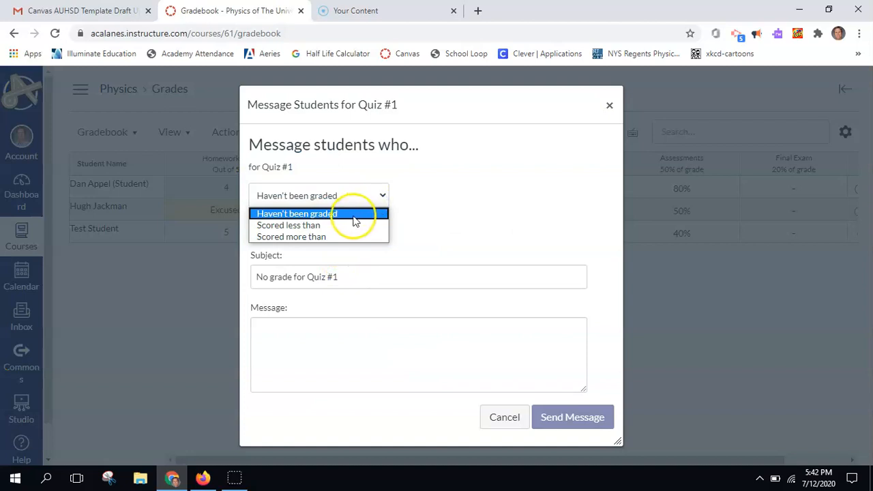
click(329, 226)
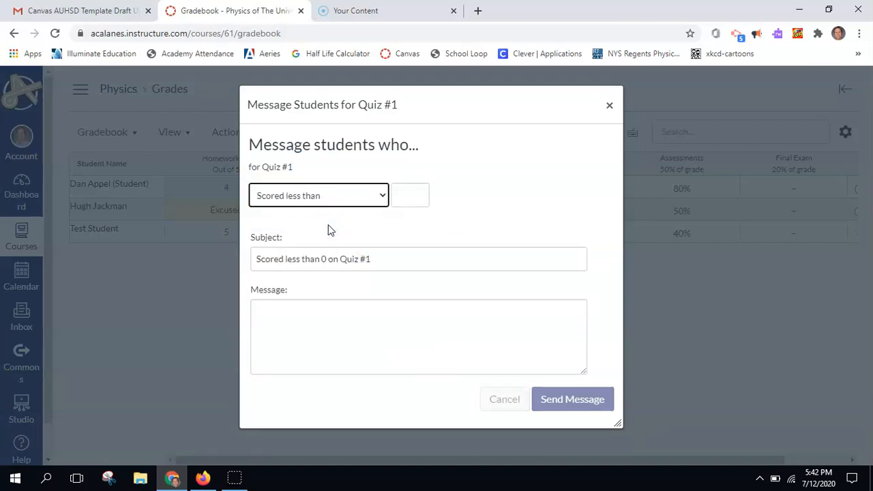
click(383, 196)
click(334, 236)
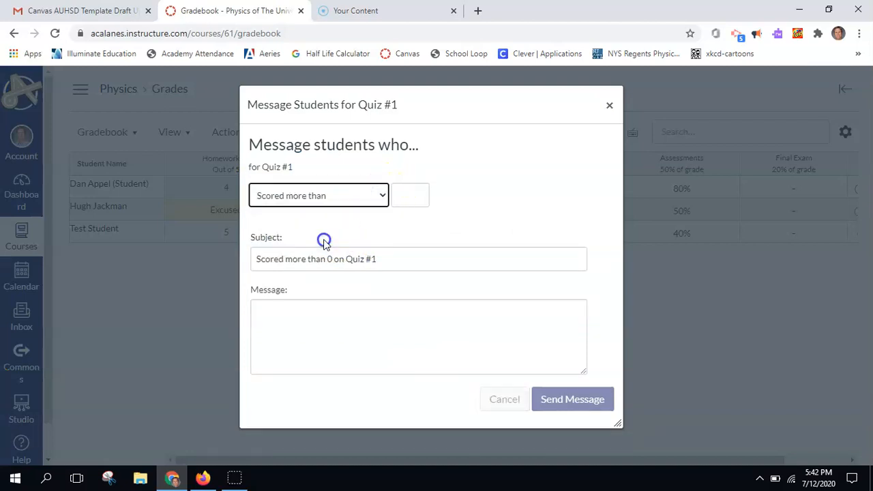
click(382, 195)
click(347, 214)
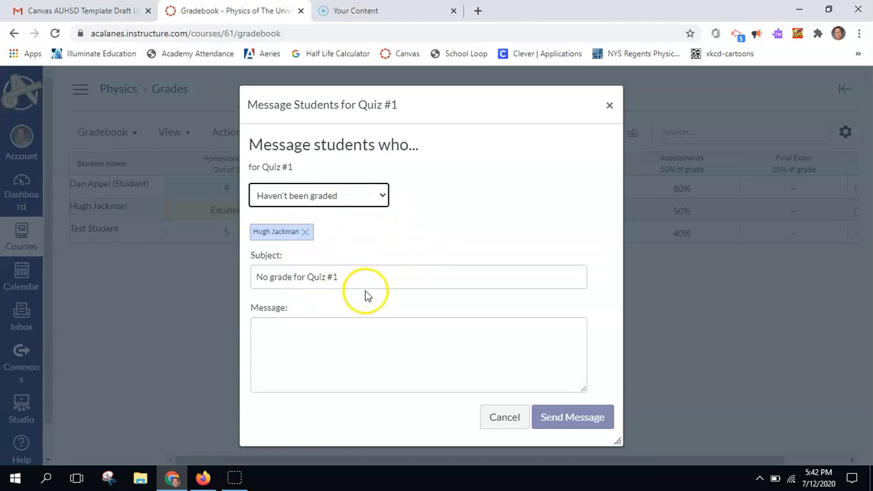
click(348, 276)
click(308, 338)
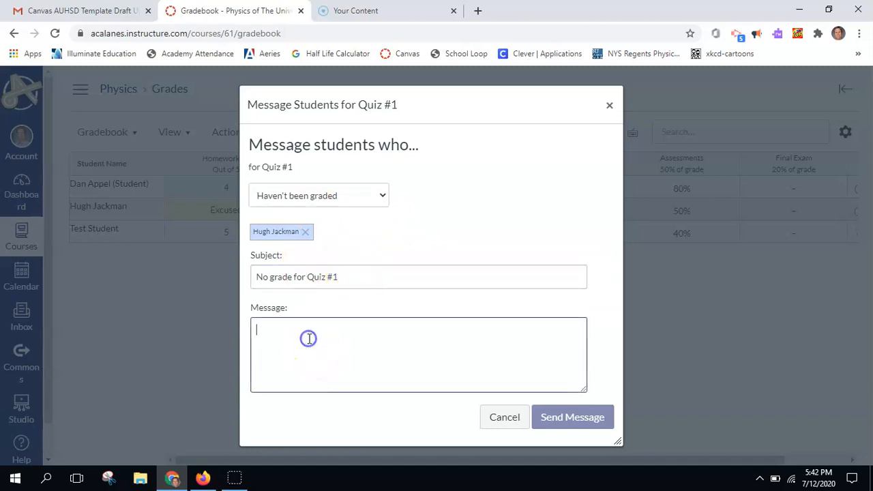
click(502, 418)
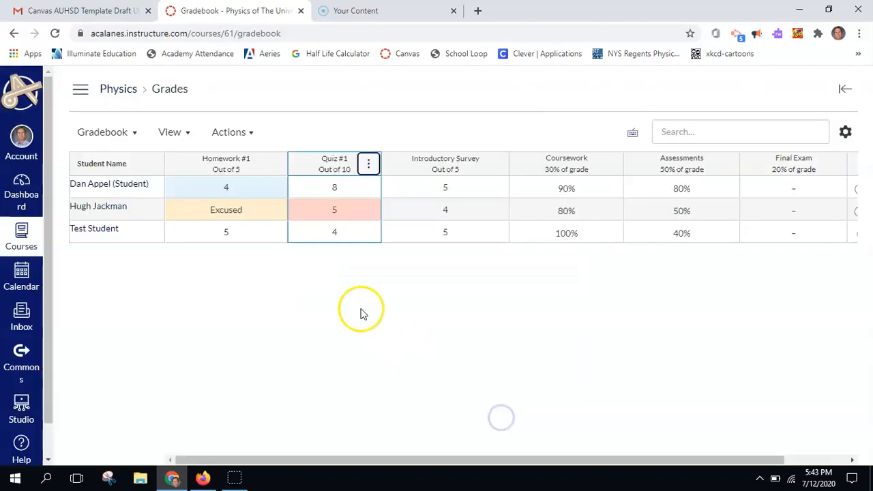
- Clear all three students' Introductory Survey scores
click(463, 187)
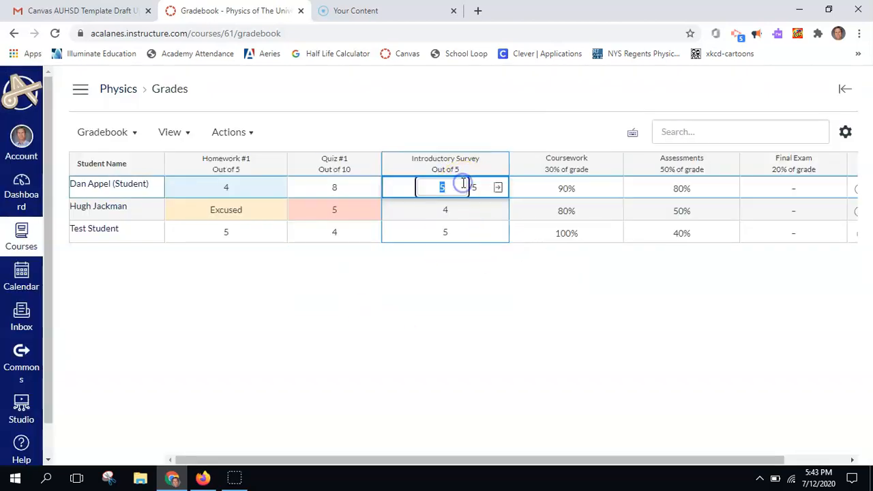
key(BackSpace)
click(452, 213)
click(445, 211)
key(BackSpace)
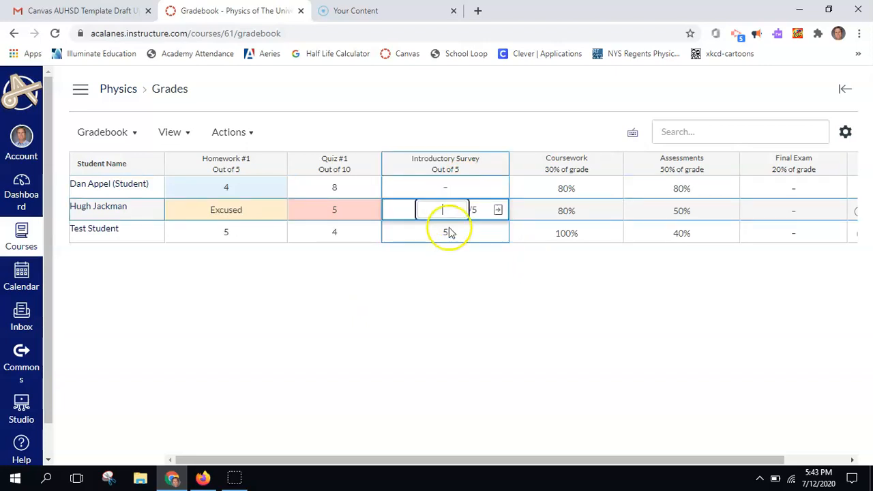
click(444, 233)
key(BackSpace)
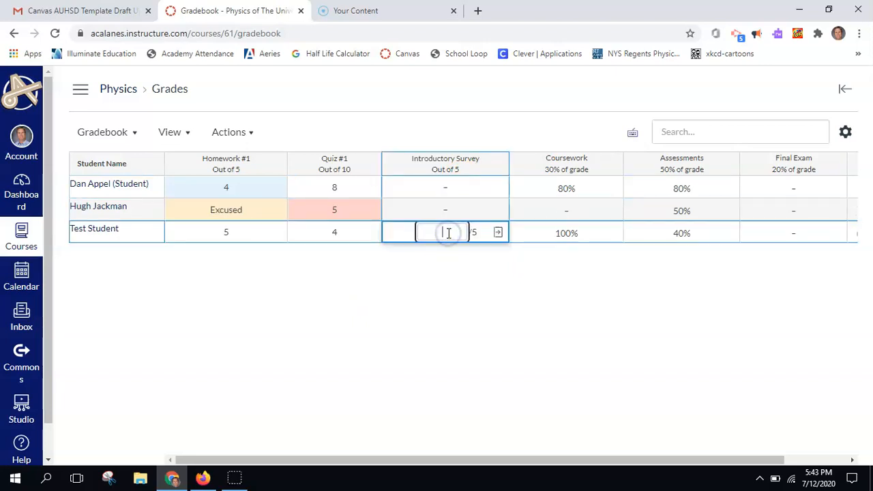
click(433, 286)
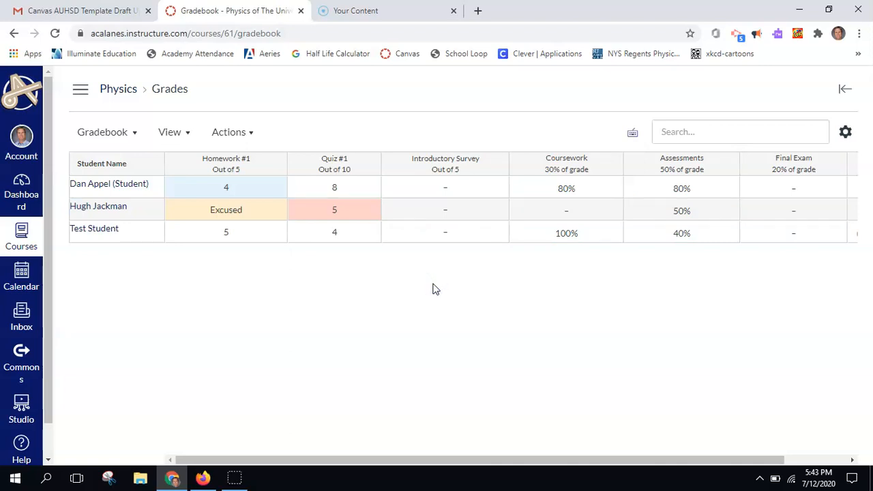
- Set a default grade of 5 for the Introductory Survey column
click(497, 166)
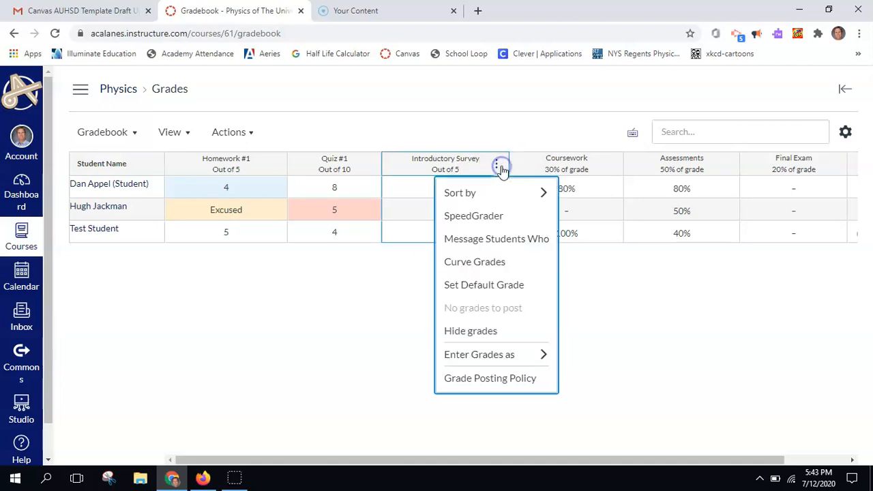
click(495, 295)
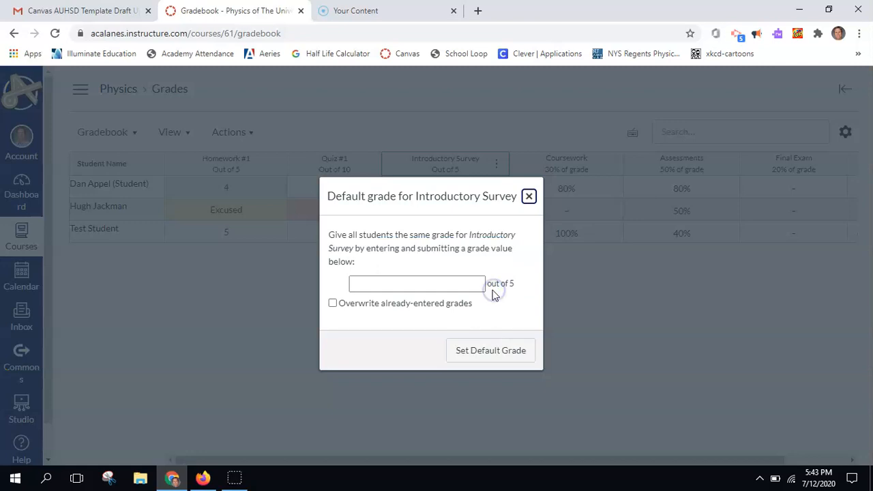
click(403, 283)
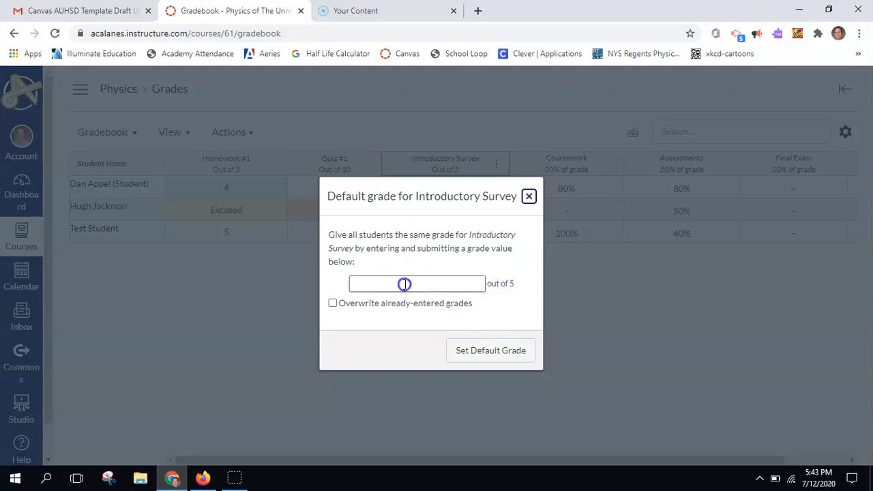
text(5)
click(500, 351)
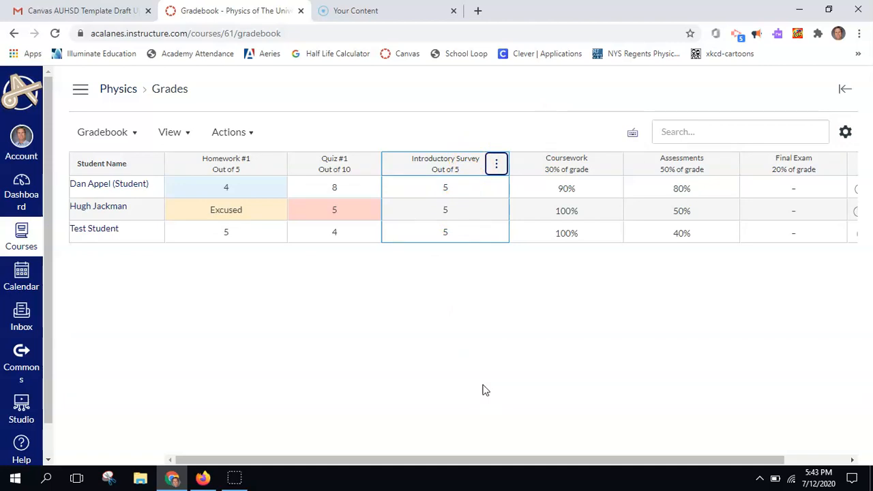
- Open the first student's grades page: total 83.75% (B-), Coursework 90%, Assessments 80%
click(99, 185)
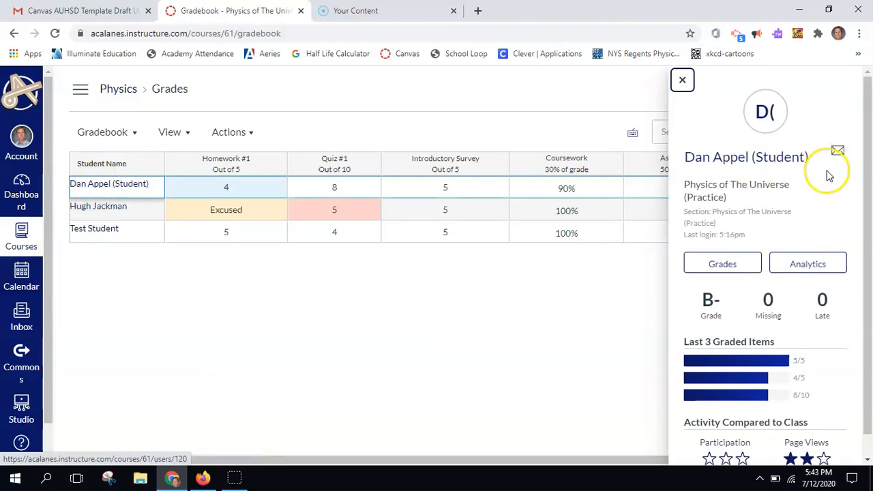
scroll(808, 218, down, 1)
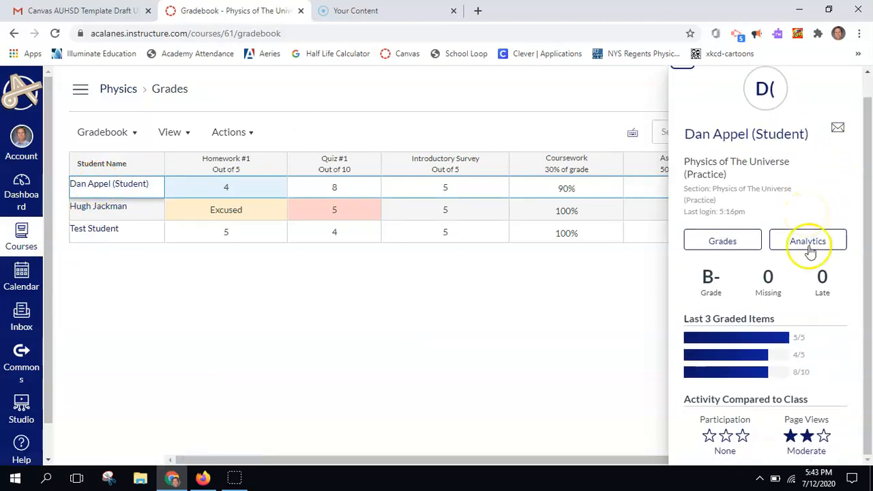
scroll(814, 306, up, 1)
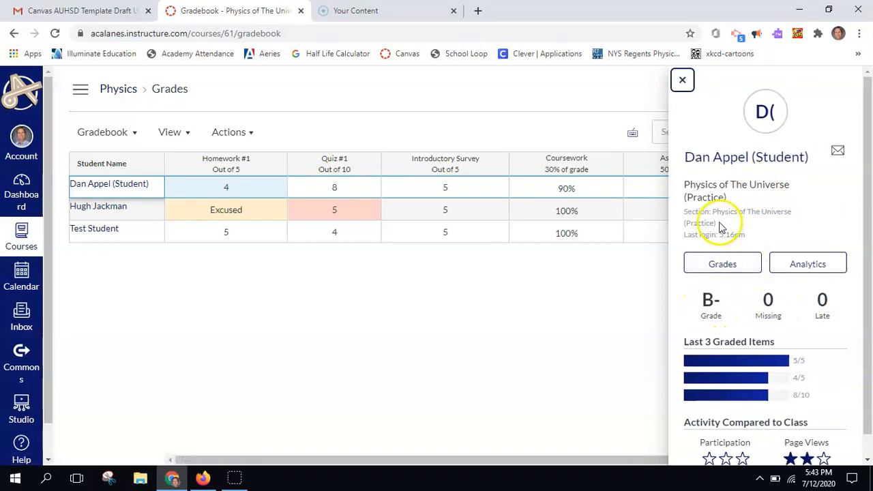
click(722, 264)
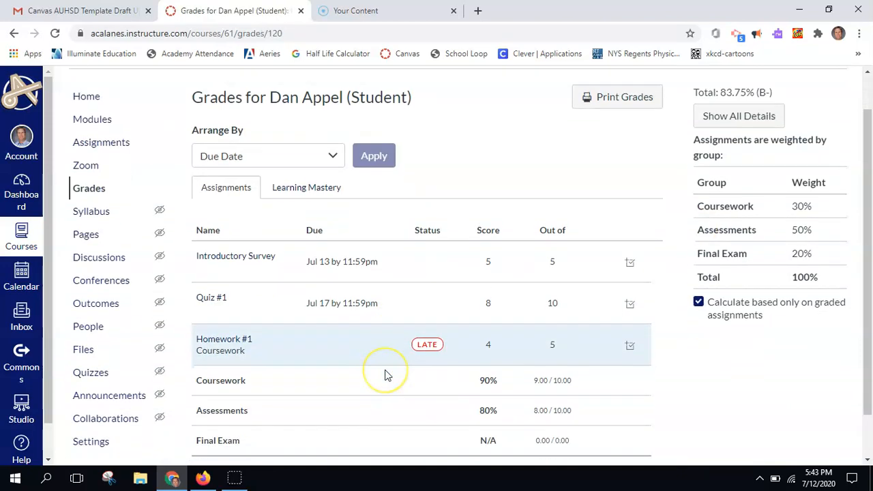
scroll(384, 374, down, 3)
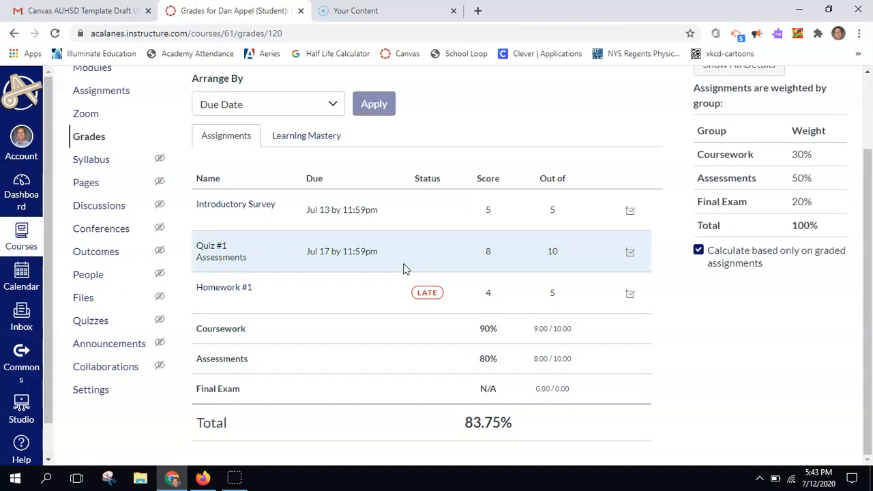
scroll(403, 270, up, 3)
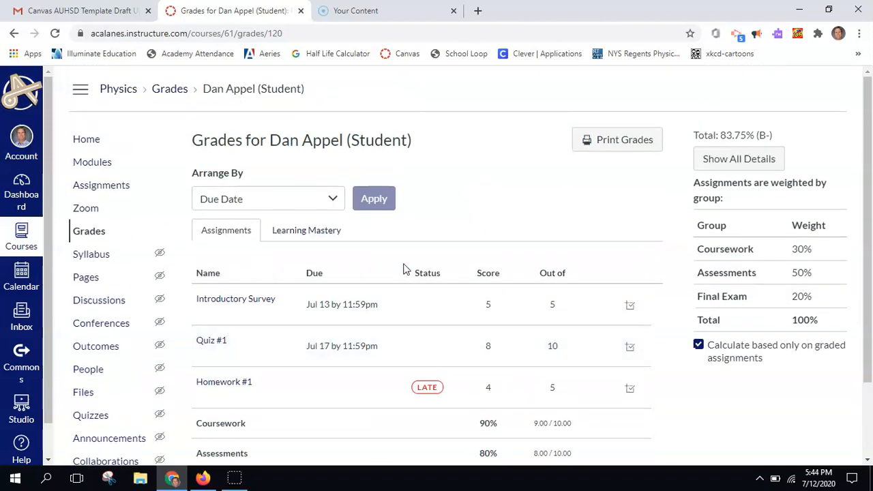
- Review the Learning Mastery and Assignments tabs, then return to the course gradebook
click(302, 235)
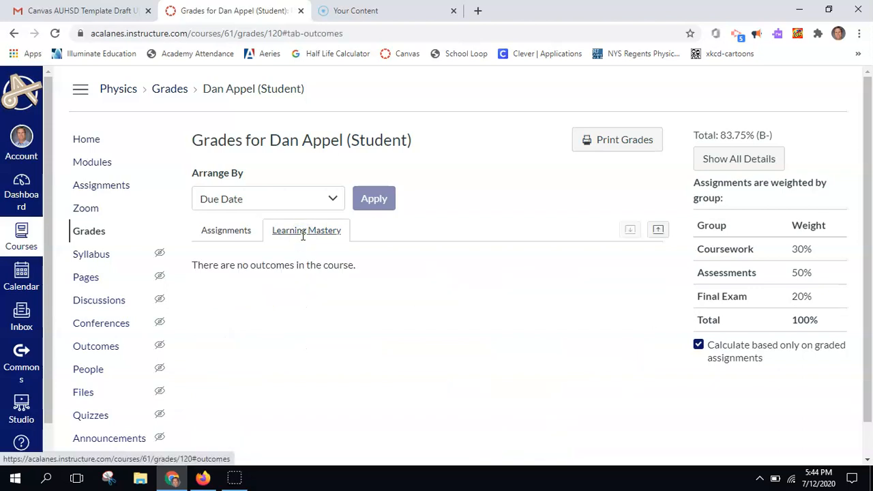
click(228, 236)
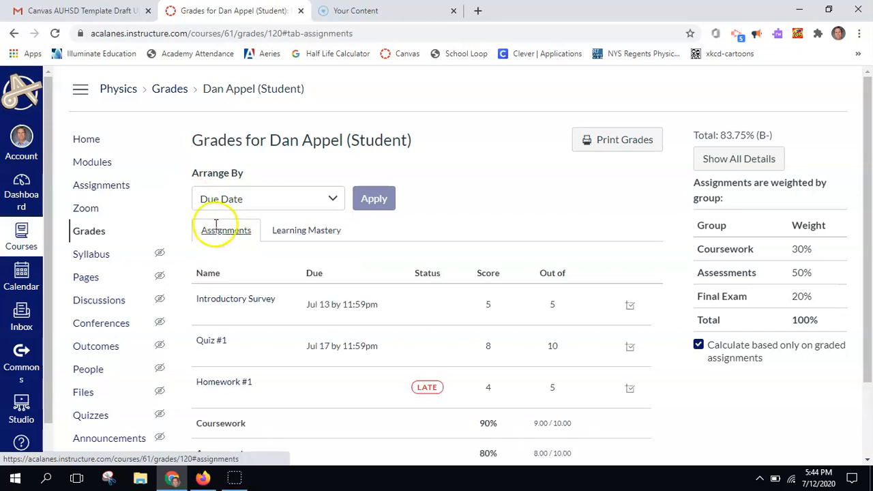
click(90, 230)
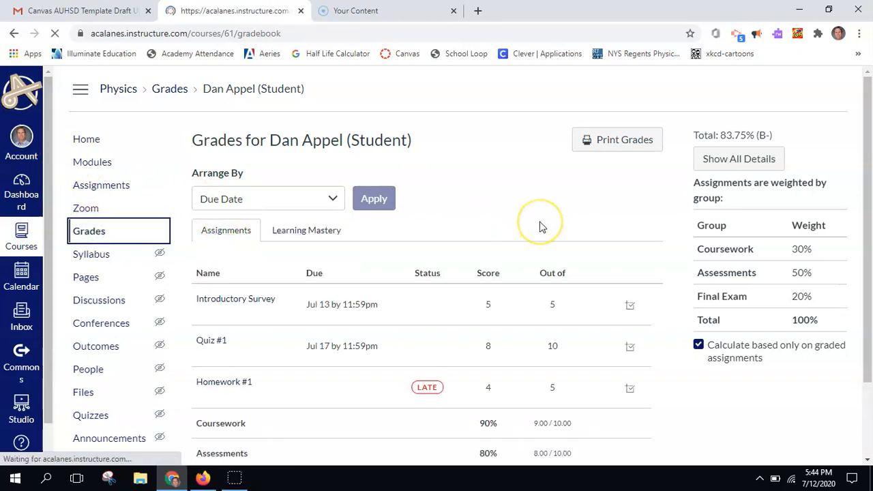